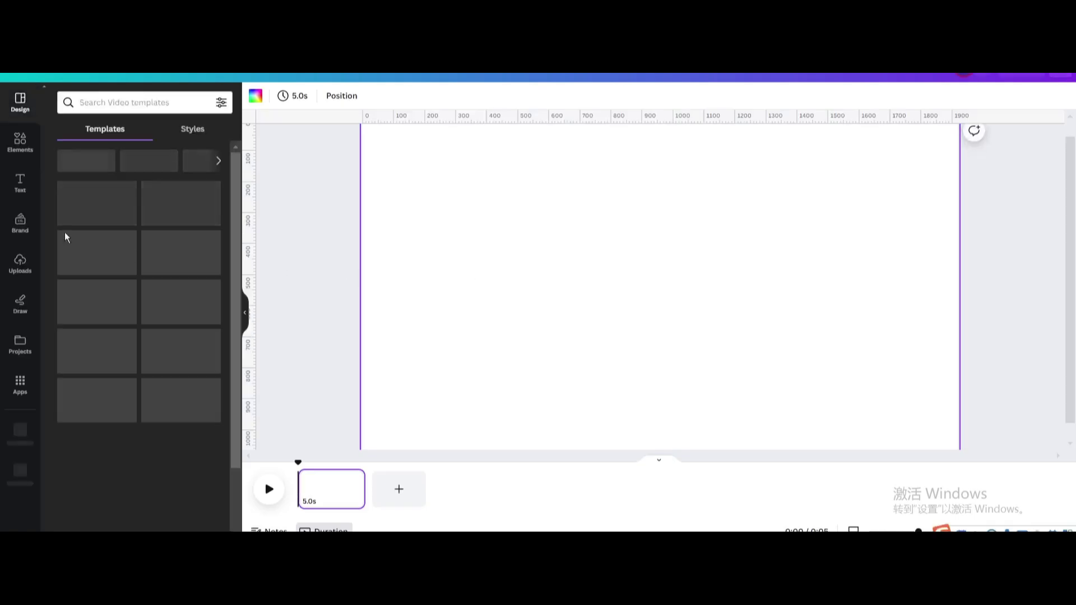
Add the uploaded Eiffel Tower photo and stretch it to cover the entire page.
{"action": "left_click", "coordinate": [20, 294]}
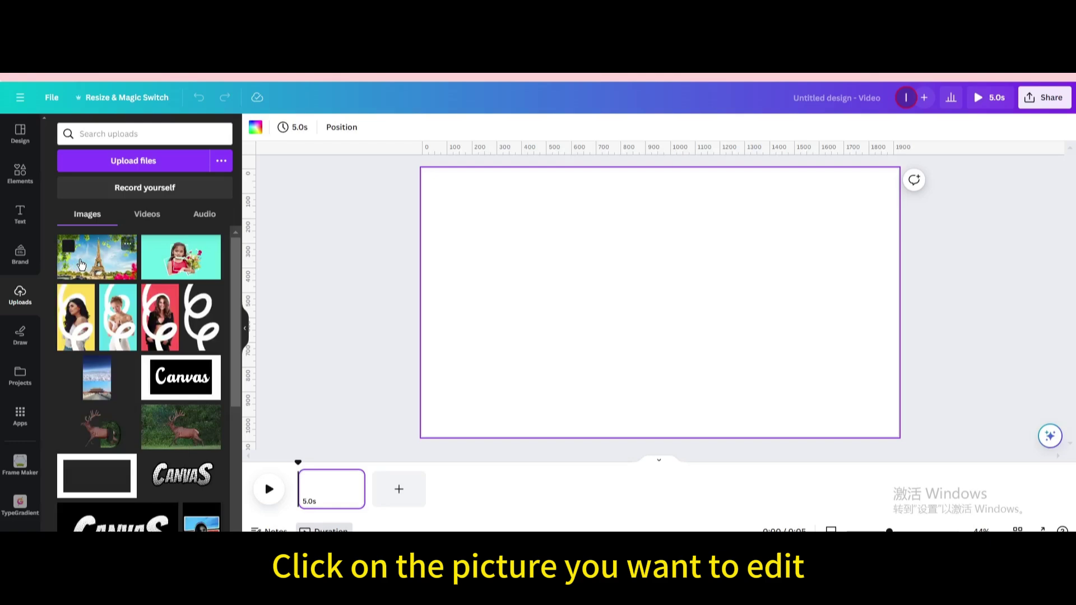
{"action": "left_click", "coordinate": [97, 256]}
{"action": "left_click_drag", "start_coordinate": [589, 278], "coordinate": [487, 219]}
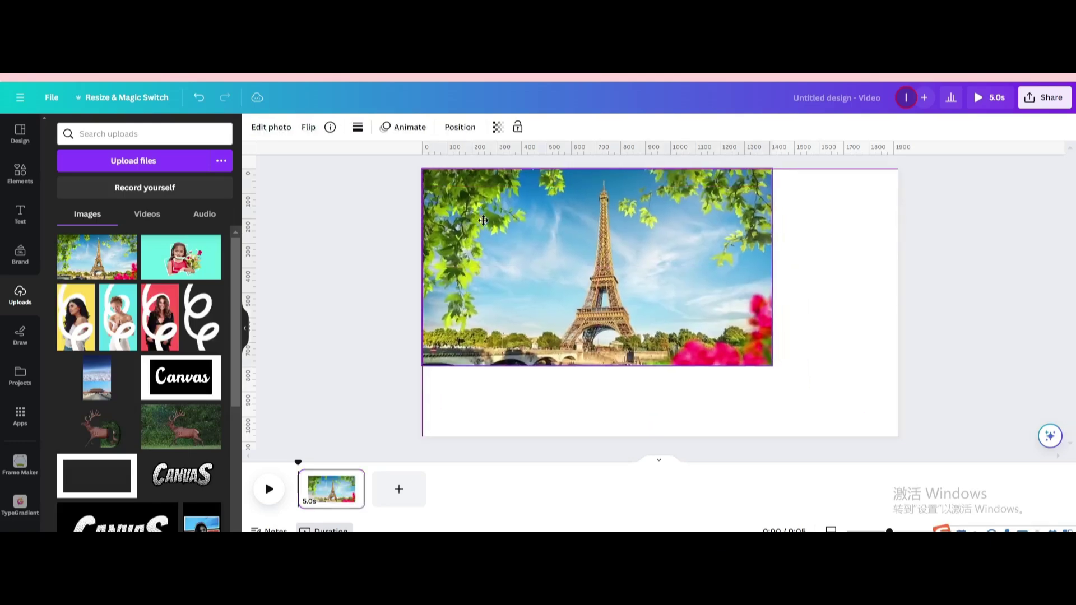
{"action": "left_click_drag", "start_coordinate": [777, 364], "coordinate": [892, 462]}
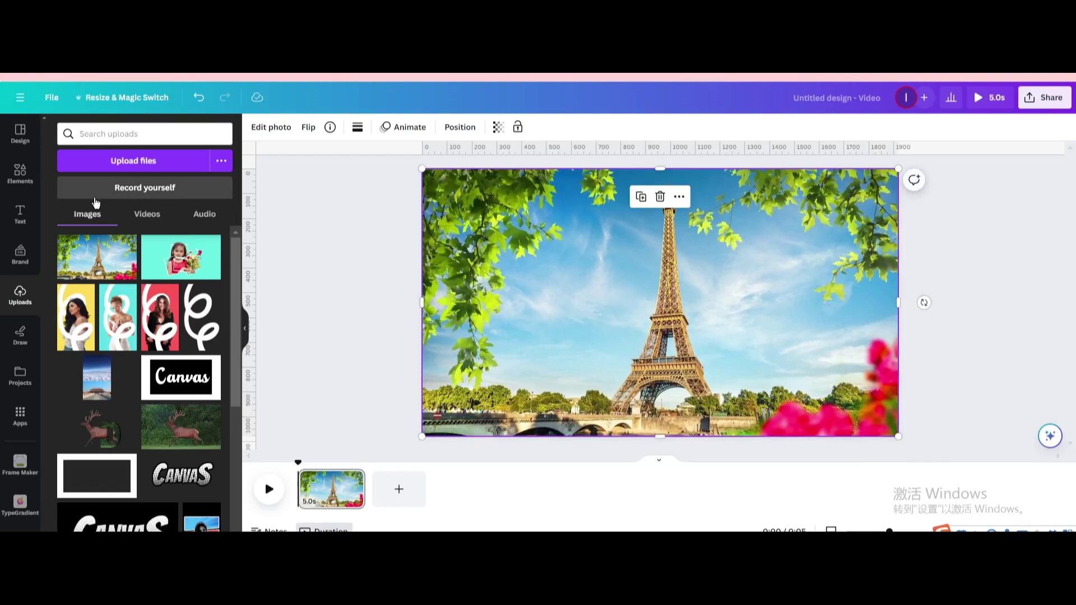
Add a sparkly graphic found by searching Elements Graphics for 'glitter overlay'.
{"action": "left_click", "coordinate": [20, 174]}
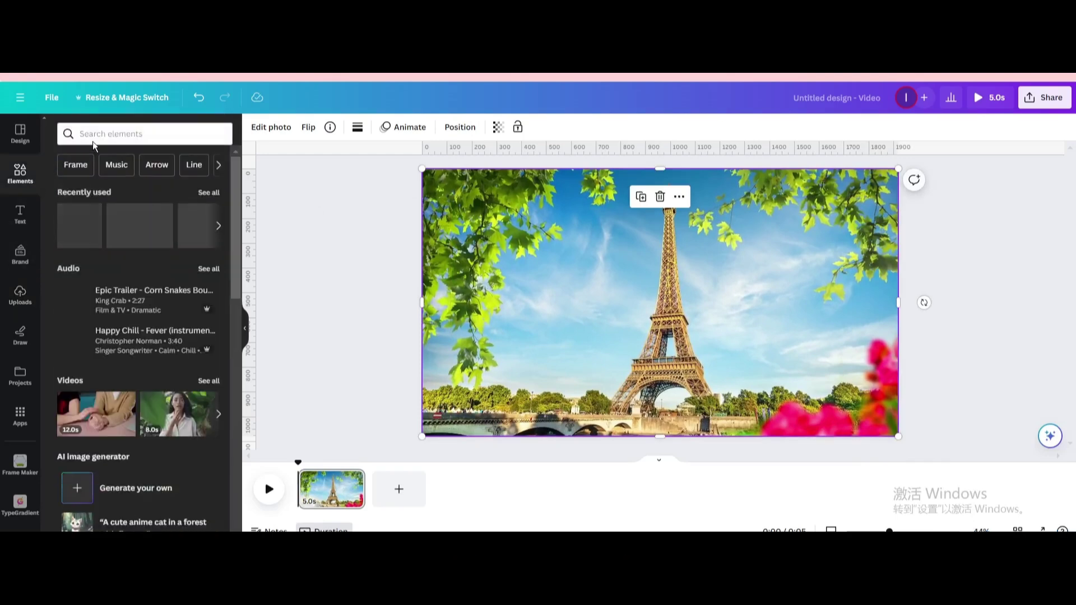
{"action": "left_click", "coordinate": [109, 133]}
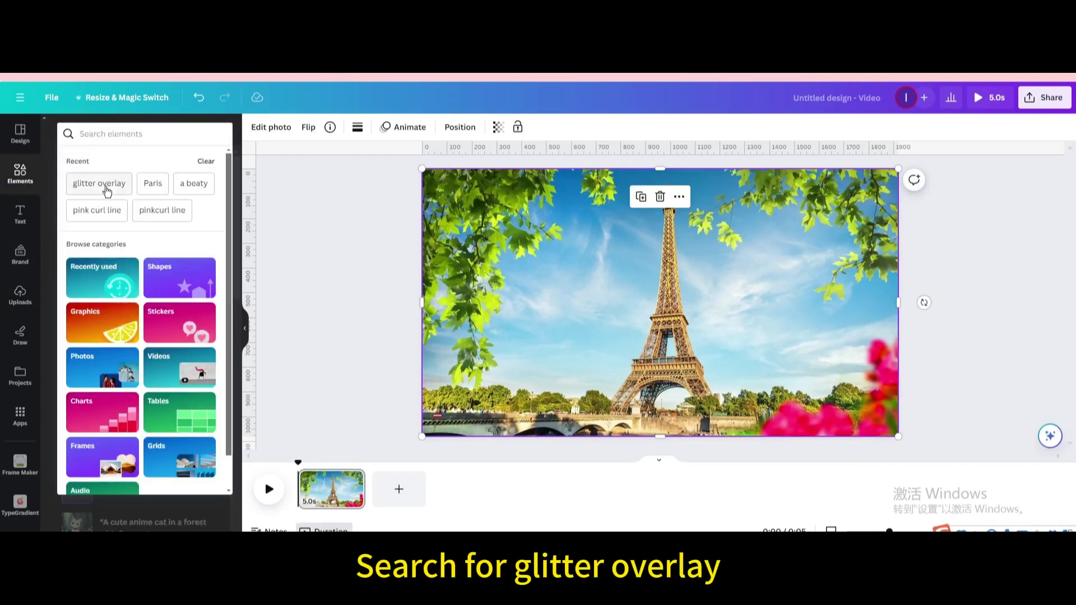
{"action": "left_click", "coordinate": [100, 184]}
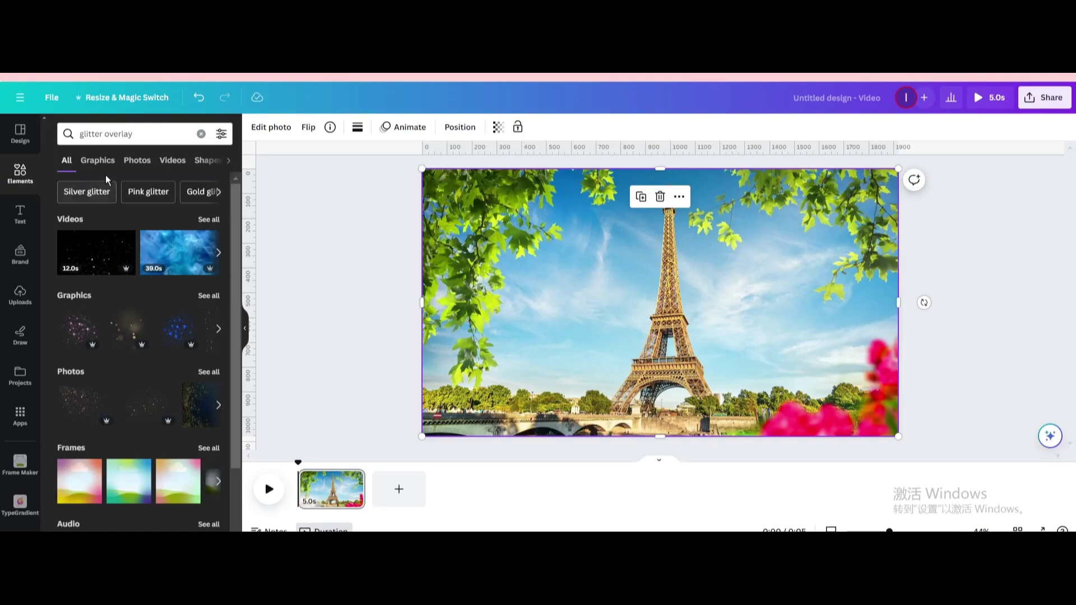
{"action": "left_click", "coordinate": [98, 160]}
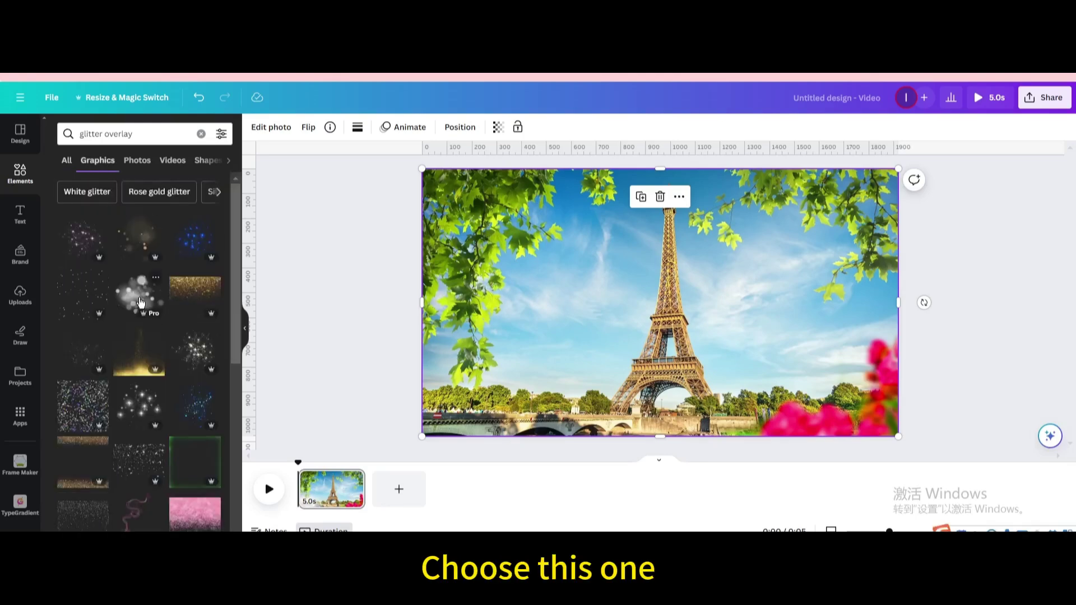
{"action": "left_click", "coordinate": [141, 296]}
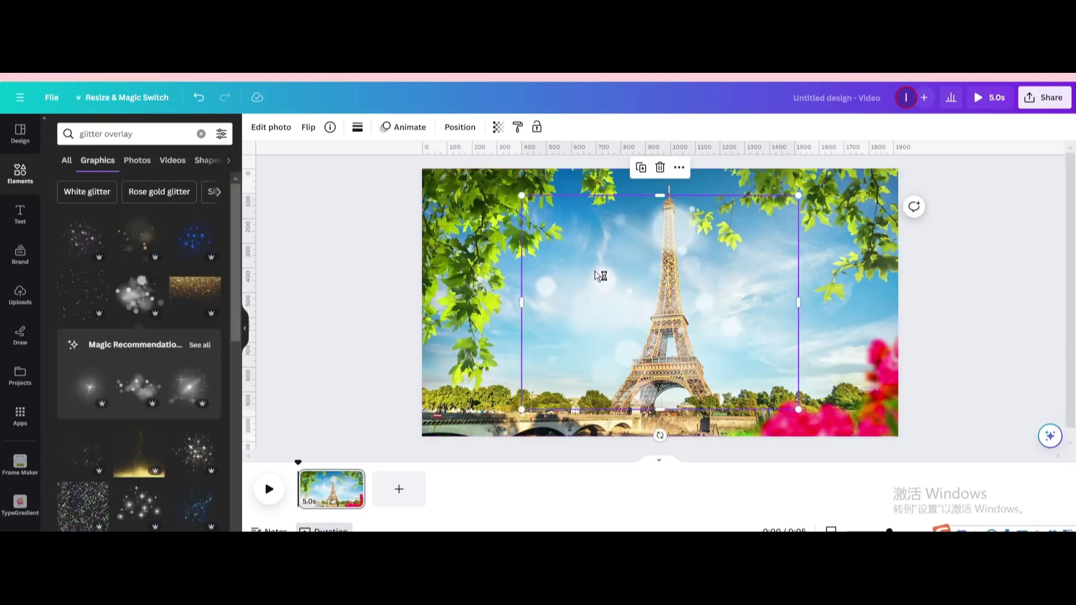
Move and resize the glitter overlay so its edges match the photo.
{"action": "left_click_drag", "start_coordinate": [596, 267], "coordinate": [646, 302]}
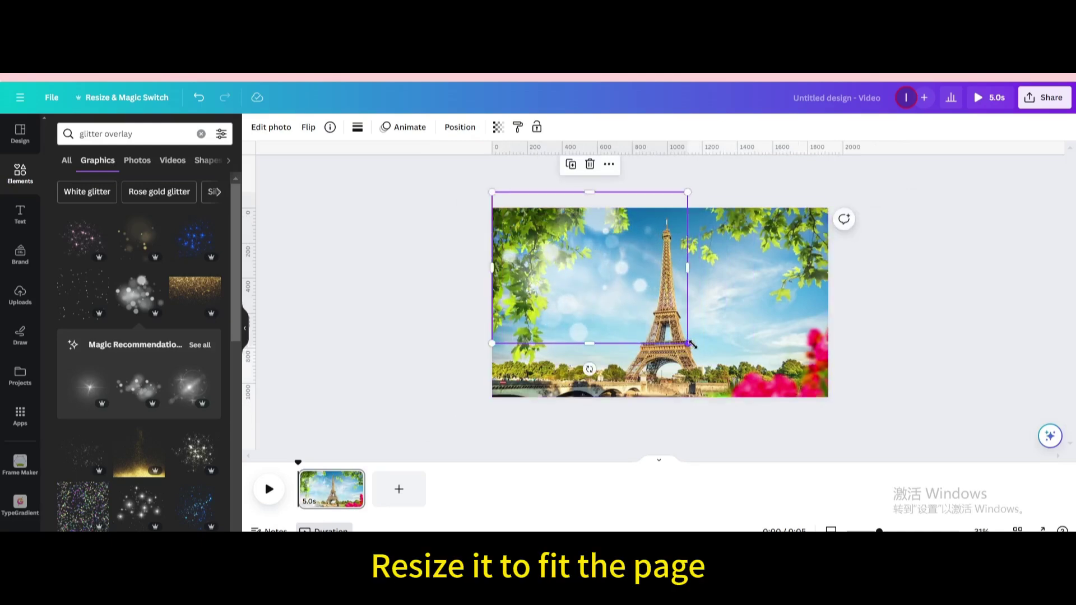
{"action": "left_click_drag", "start_coordinate": [688, 342], "coordinate": [854, 414]}
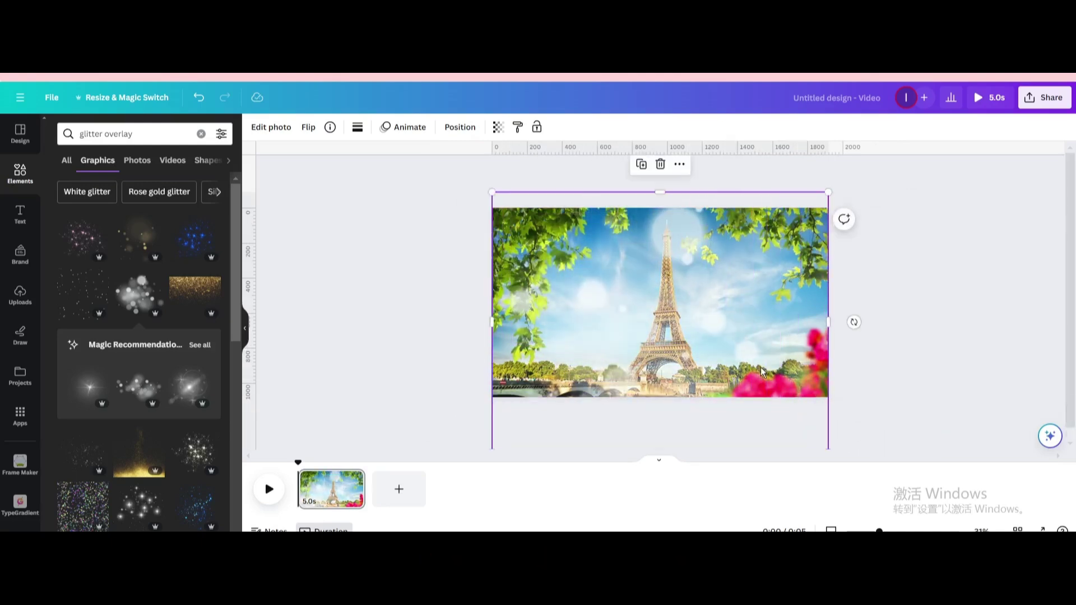
{"action": "left_click_drag", "start_coordinate": [764, 366], "coordinate": [764, 344]}
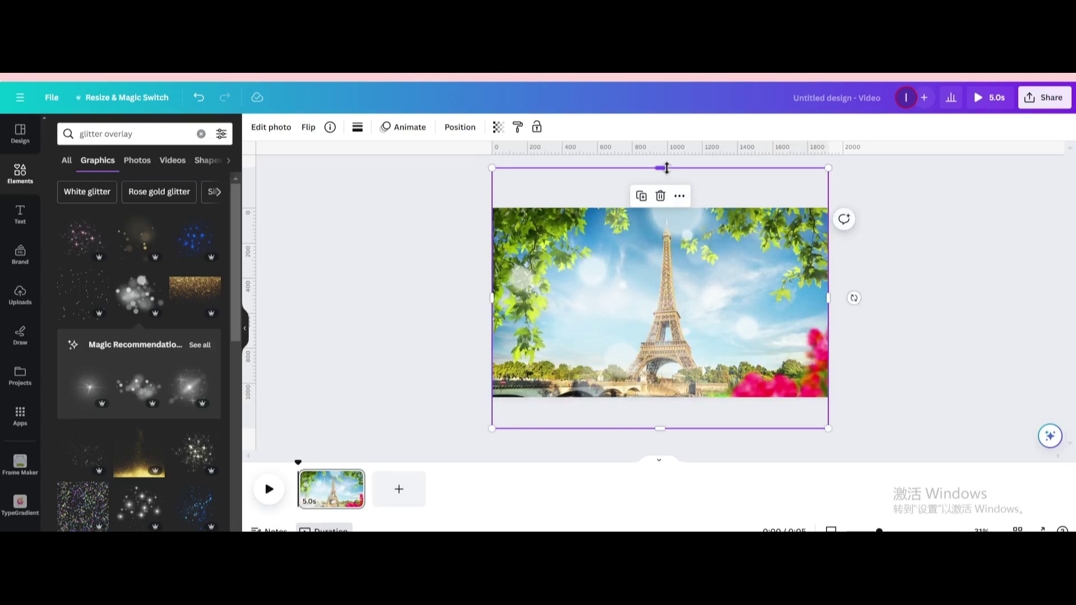
{"action": "left_click_drag", "start_coordinate": [667, 169], "coordinate": [665, 211]}
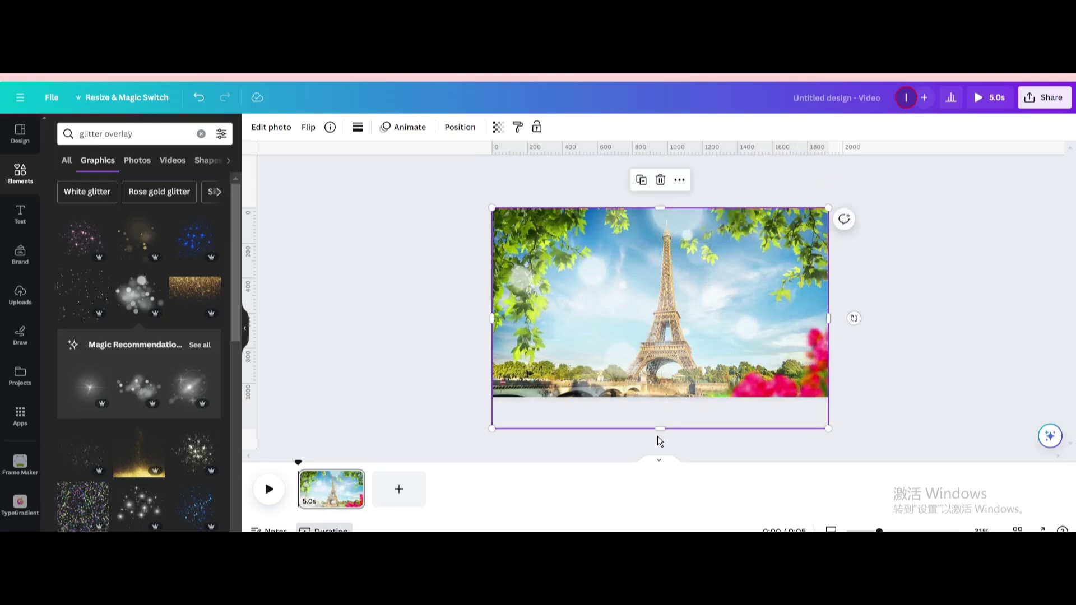
{"action": "left_click_drag", "start_coordinate": [661, 429], "coordinate": [661, 396]}
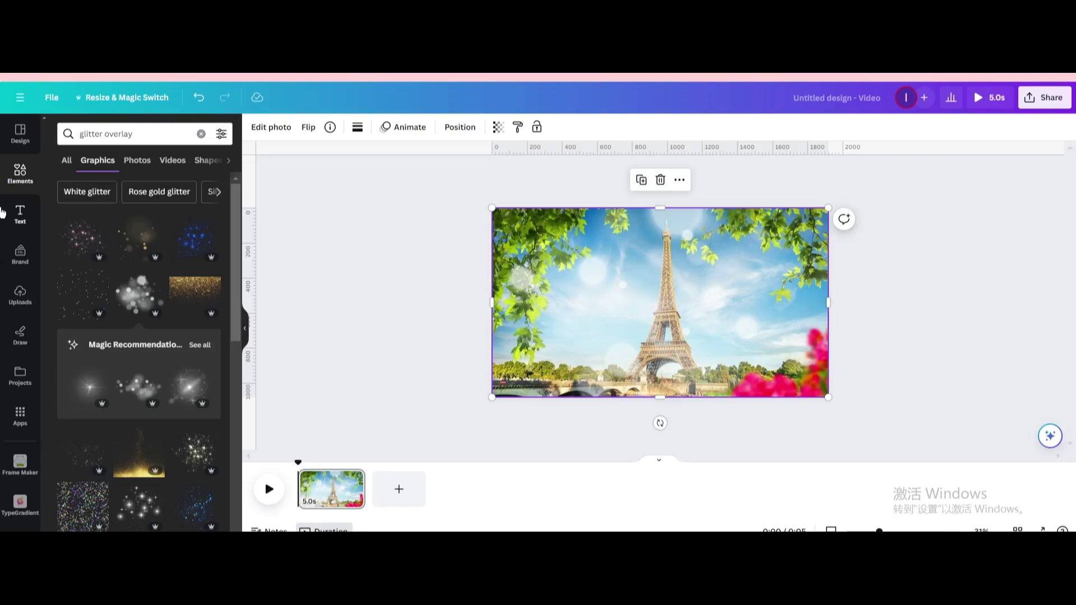
Add a heading reading 'Paris' and switch it to all capitals.
{"action": "left_click", "coordinate": [19, 215]}
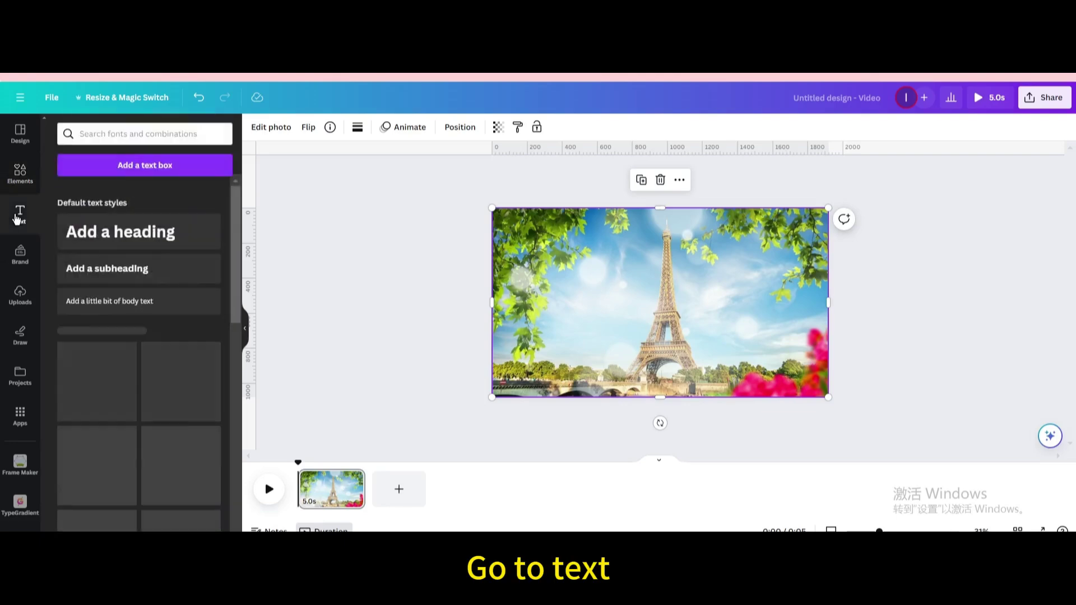
{"action": "left_click", "coordinate": [106, 232]}
{"action": "type", "text": "Paris"}
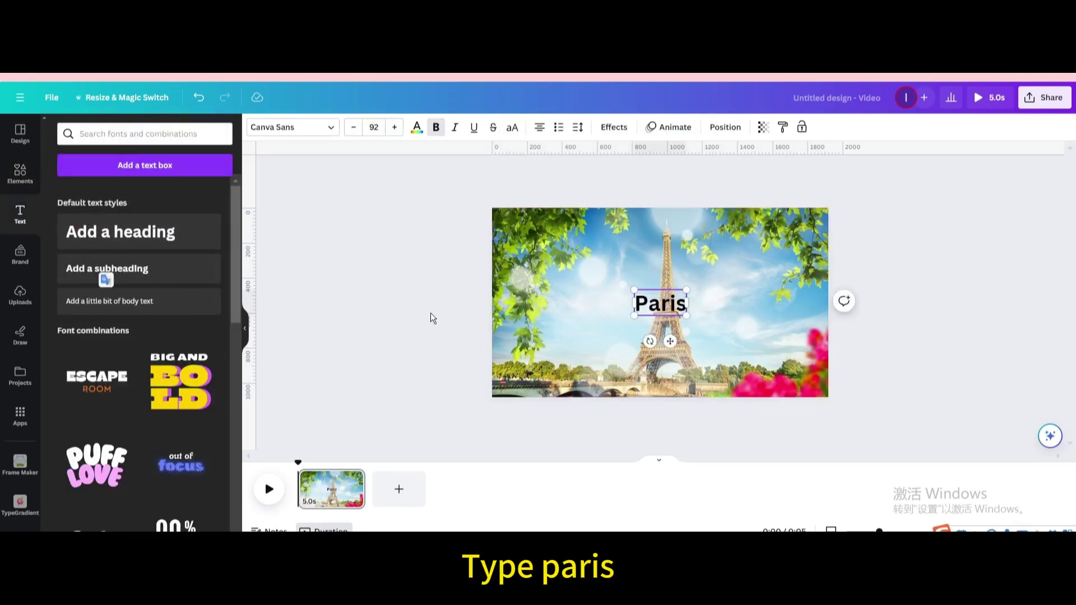
{"action": "left_click", "coordinate": [512, 127]}
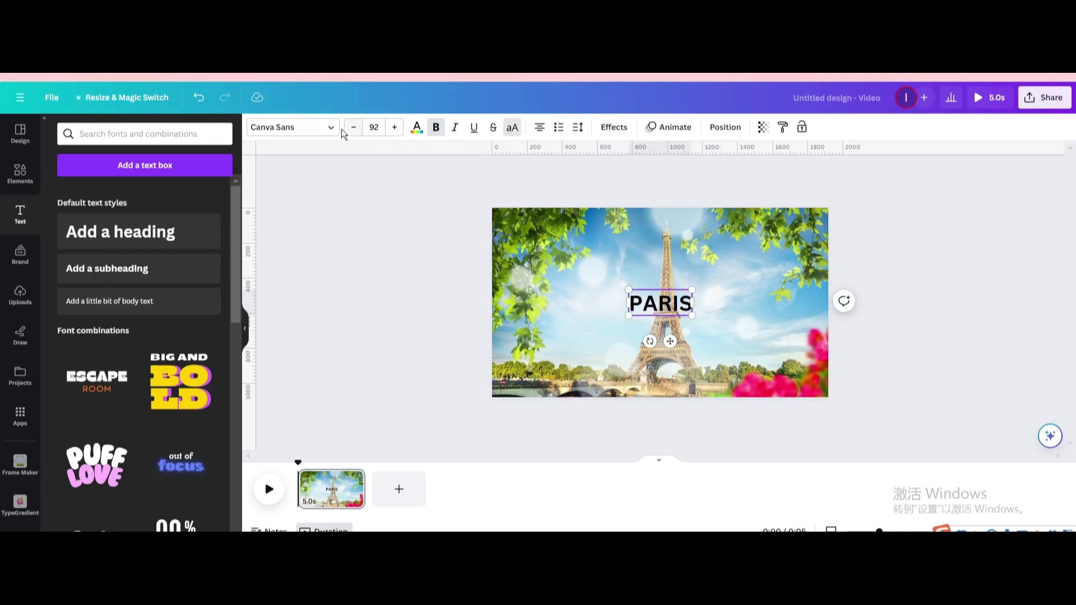
Set the PARIS heading in a heavy 210 font.
{"action": "left_click", "coordinate": [331, 128]}
{"action": "left_click", "coordinate": [107, 160]}
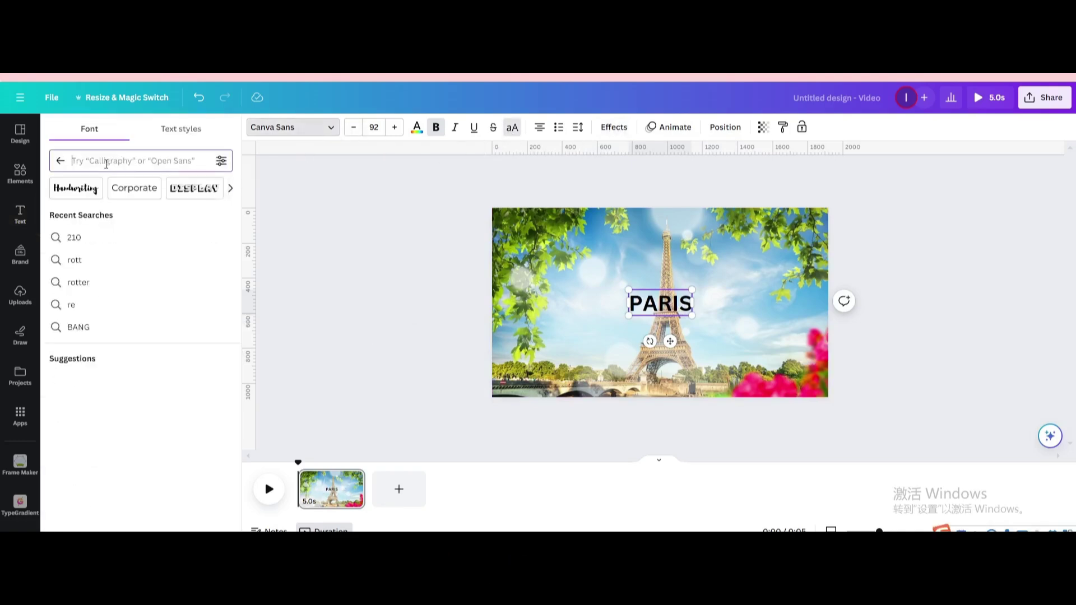
{"action": "left_click", "coordinate": [73, 237]}
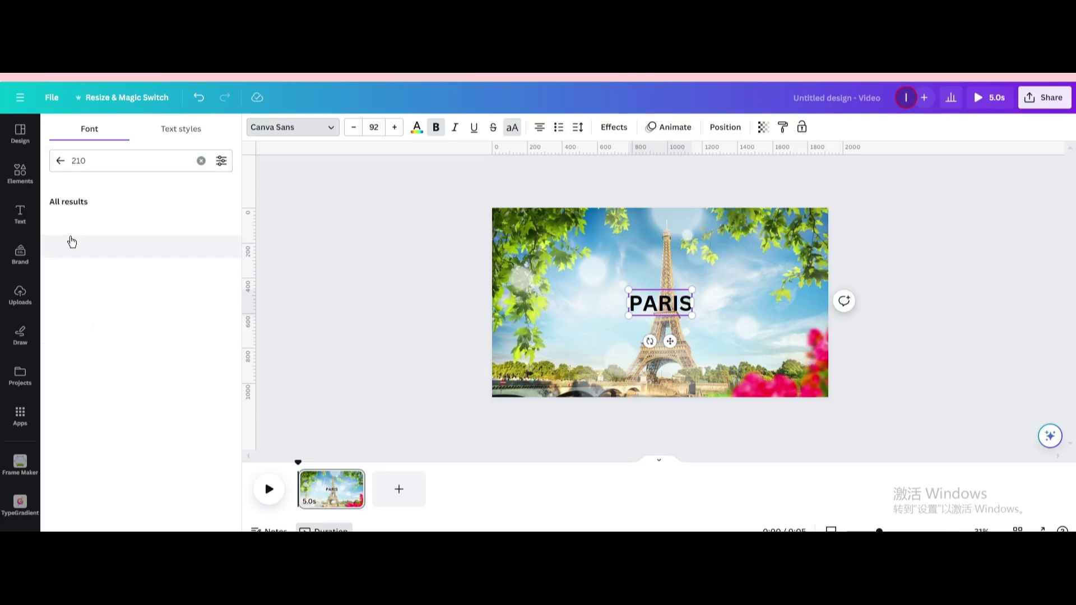
{"action": "scroll", "coordinate": [135, 315], "scroll_direction": "down", "scroll_amount": 10}
{"action": "scroll", "coordinate": [135, 316], "scroll_direction": "down", "scroll_amount": 5}
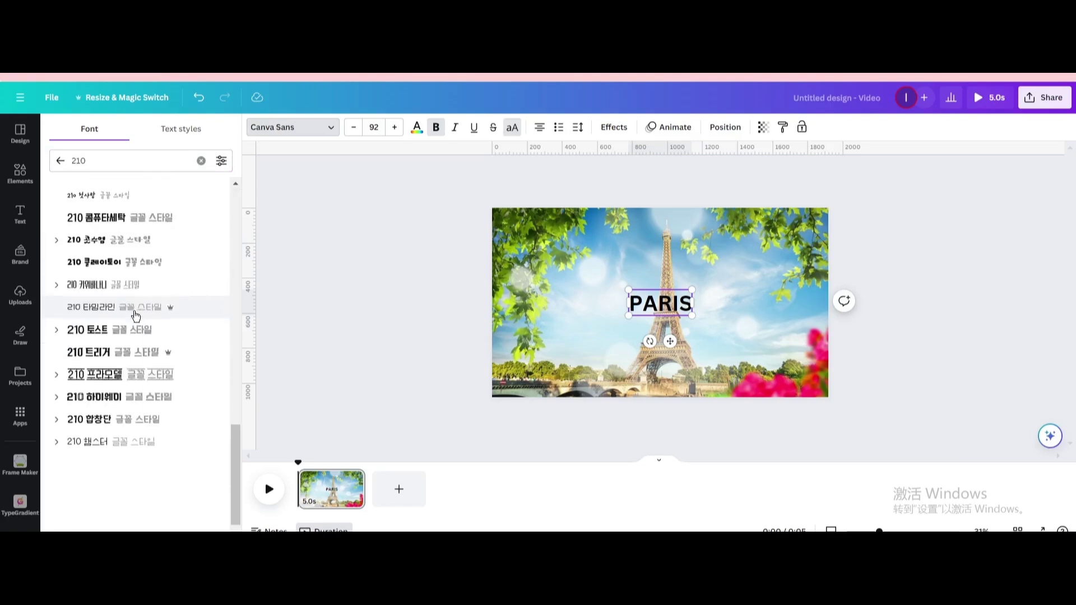
{"action": "scroll", "coordinate": [134, 316], "scroll_direction": "down", "scroll_amount": 2}
{"action": "left_click", "coordinate": [117, 527]}
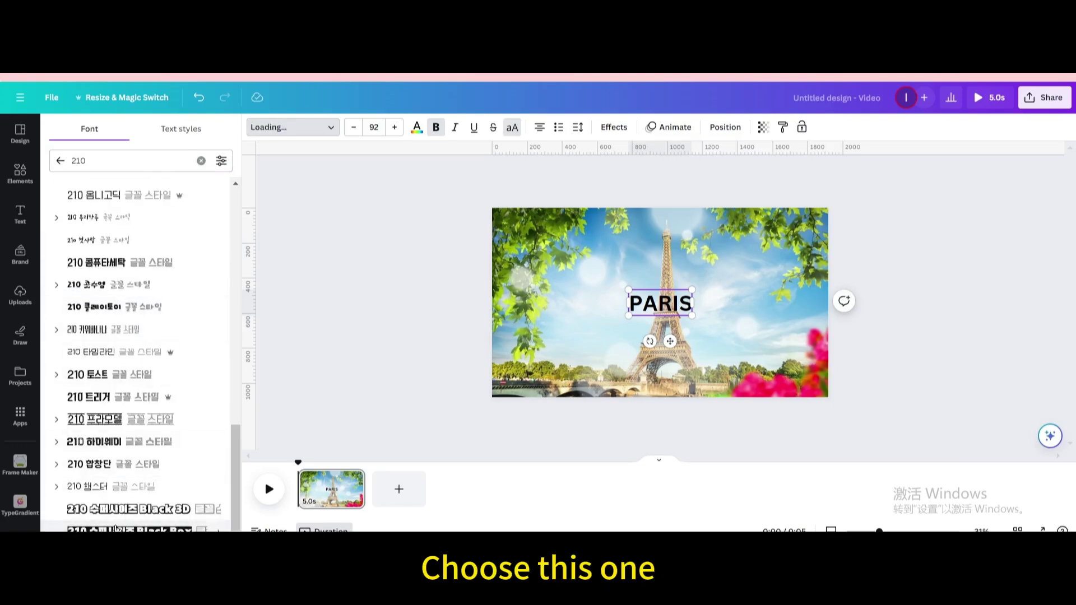
Colour the PARIS text white.
{"action": "left_click", "coordinate": [417, 127]}
{"action": "left_click", "coordinate": [122, 196]}
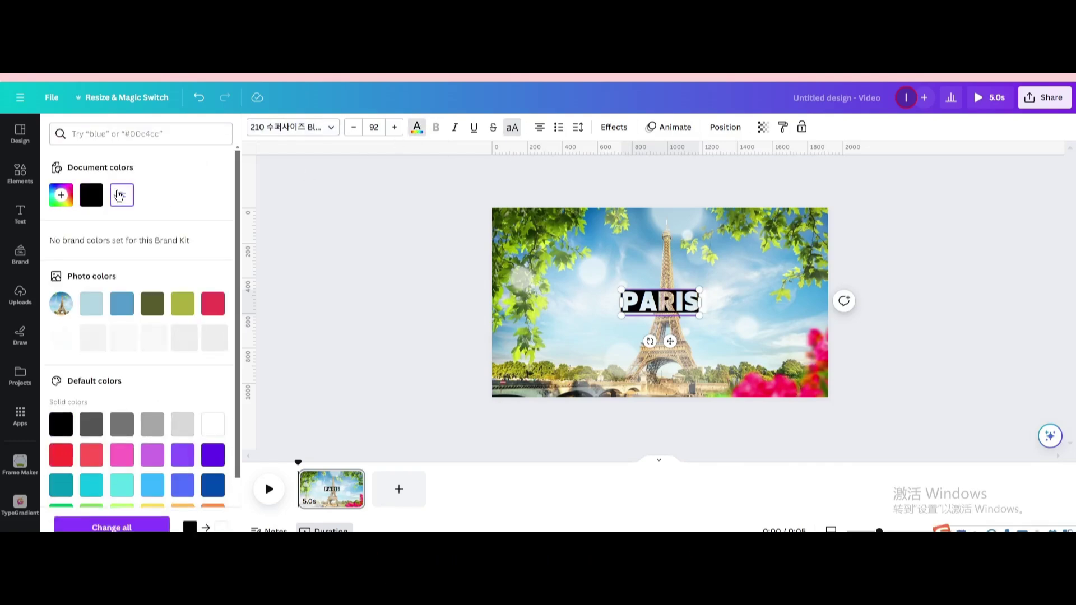
{"action": "left_click", "coordinate": [112, 523]}
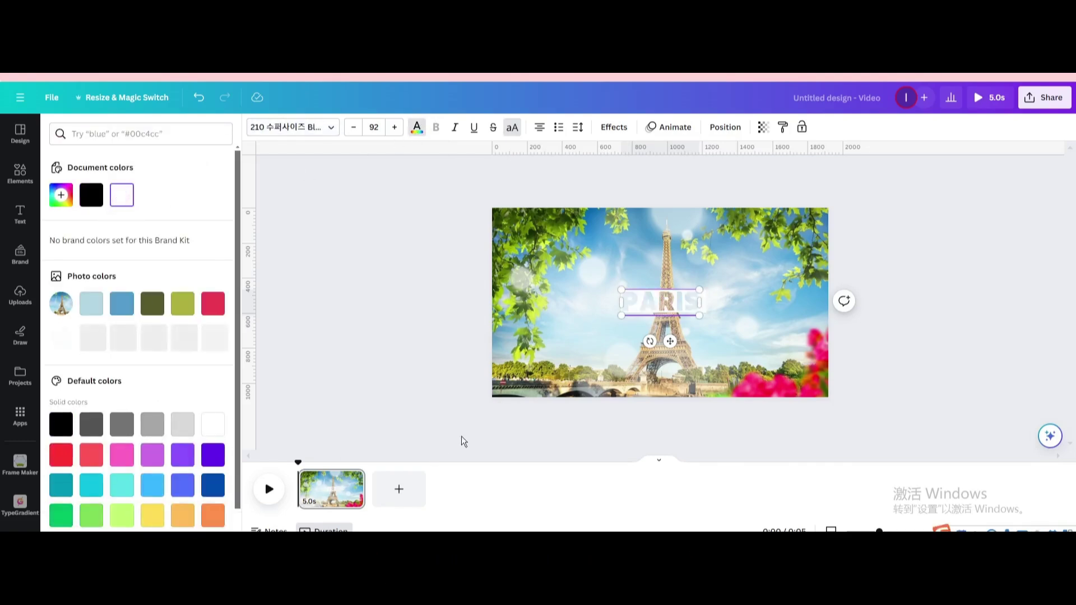
Apply the Lift text effect to PARIS at maximum intensity (100).
{"action": "left_click", "coordinate": [614, 127]}
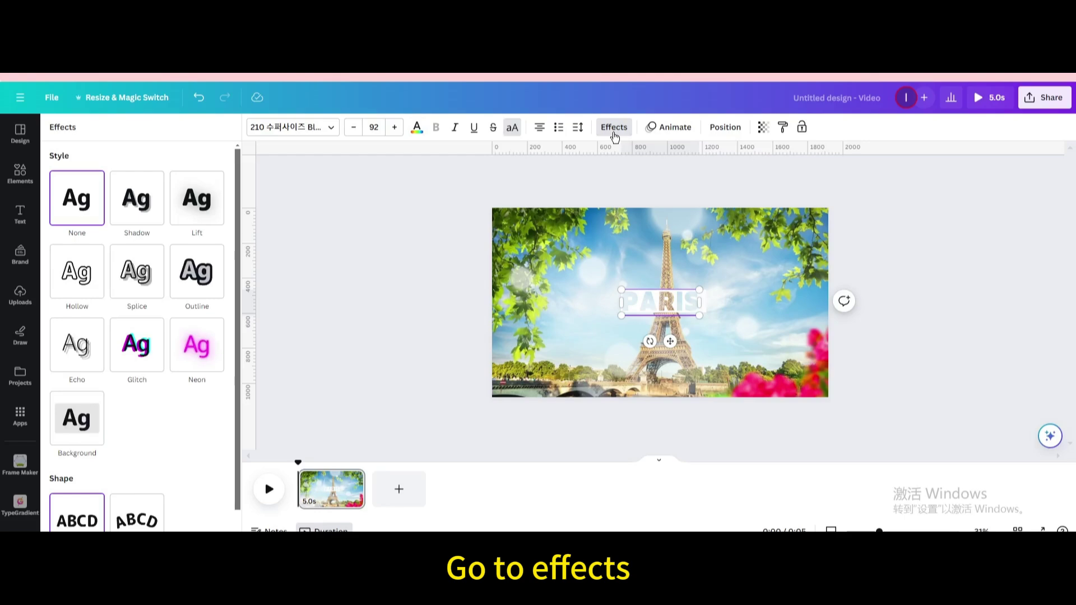
{"action": "left_click", "coordinate": [197, 198]}
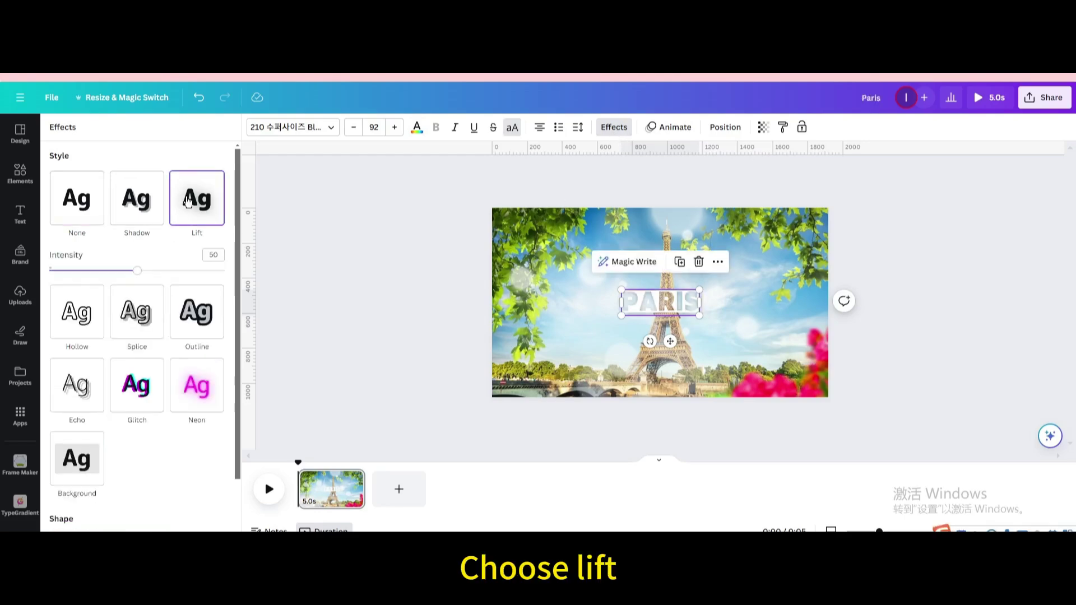
{"action": "left_click_drag", "start_coordinate": [138, 271], "coordinate": [225, 271]}
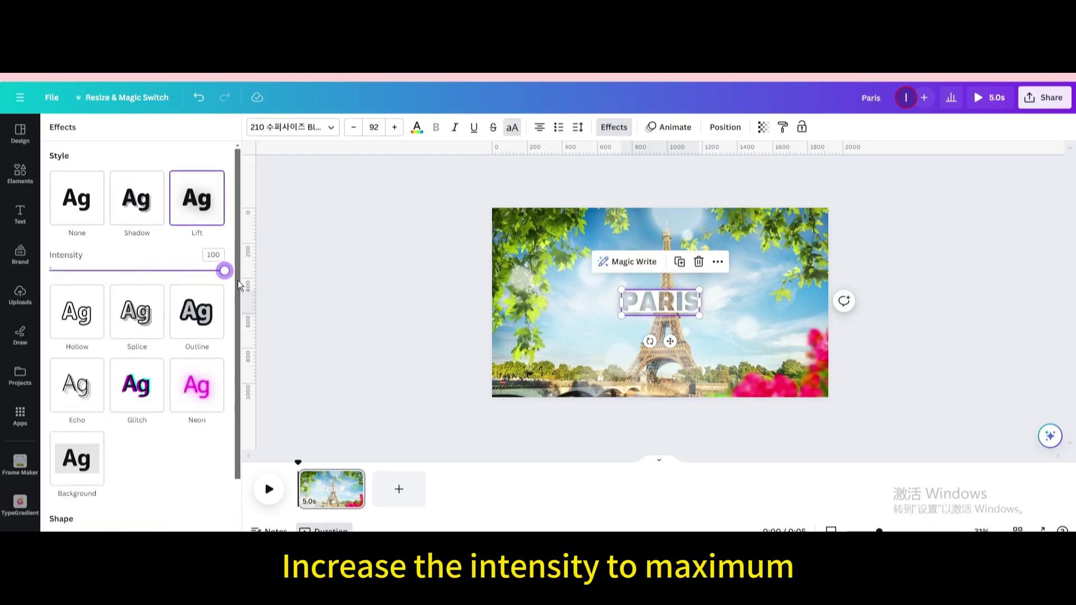
{"action": "left_click", "coordinate": [602, 307]}
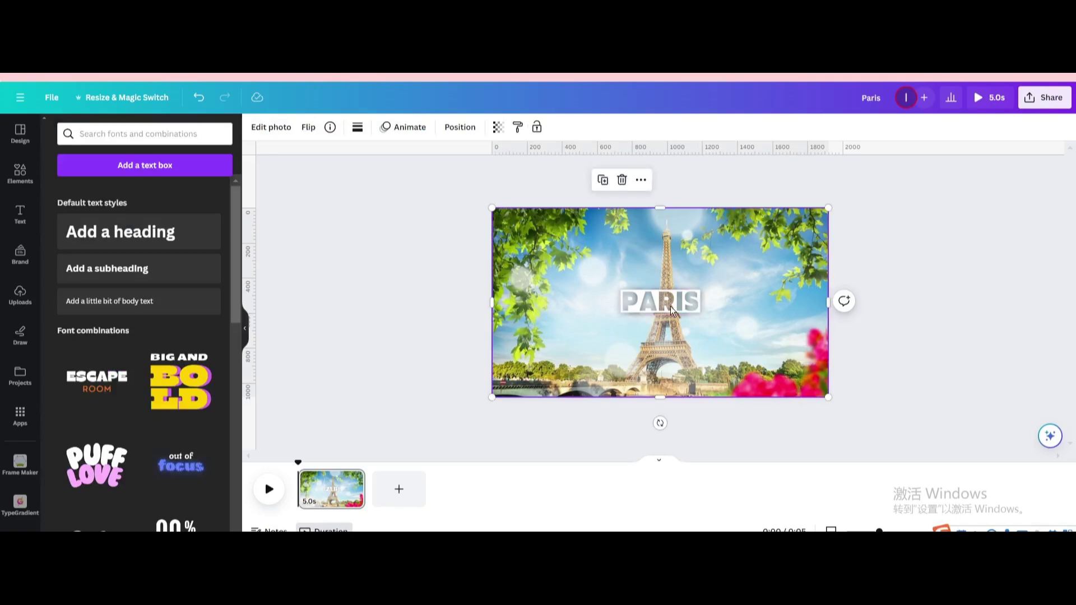
Enlarge the PARIS text considerably and centre it on the page.
{"action": "left_click", "coordinate": [660, 301]}
{"action": "left_click_drag", "start_coordinate": [622, 288], "coordinate": [538, 265]}
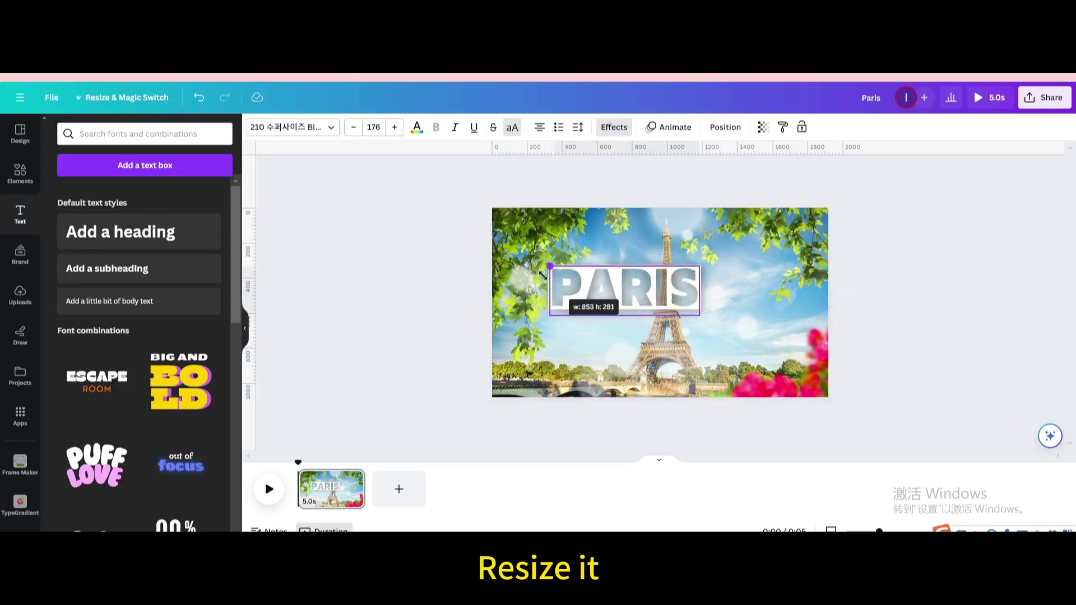
{"action": "left_click_drag", "start_coordinate": [699, 316], "coordinate": [764, 340]}
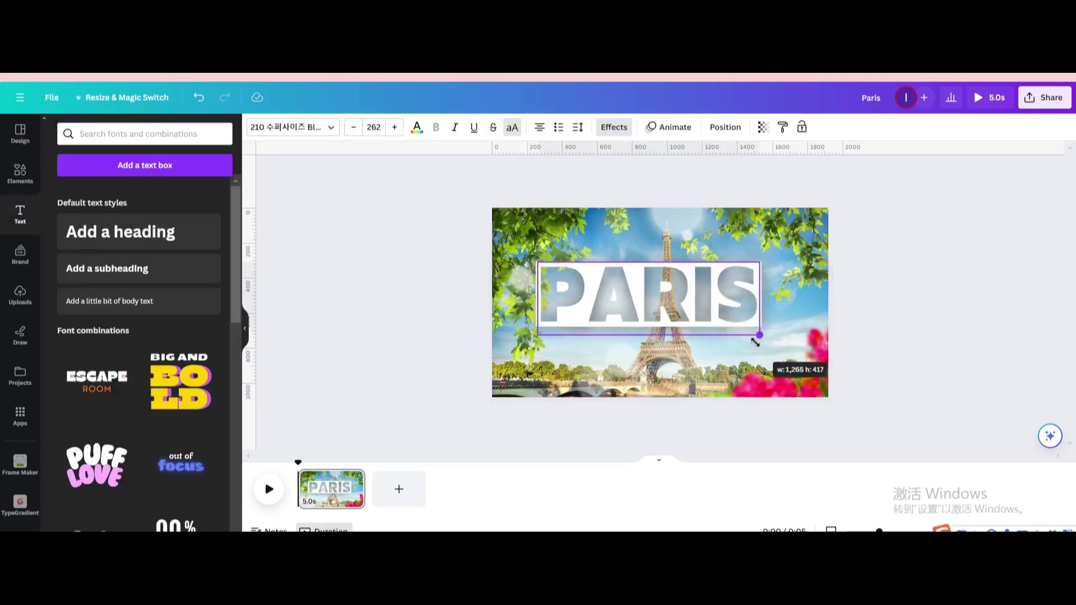
{"action": "left_click", "coordinate": [715, 375]}
{"action": "left_click_drag", "start_coordinate": [640, 294], "coordinate": [650, 300]}
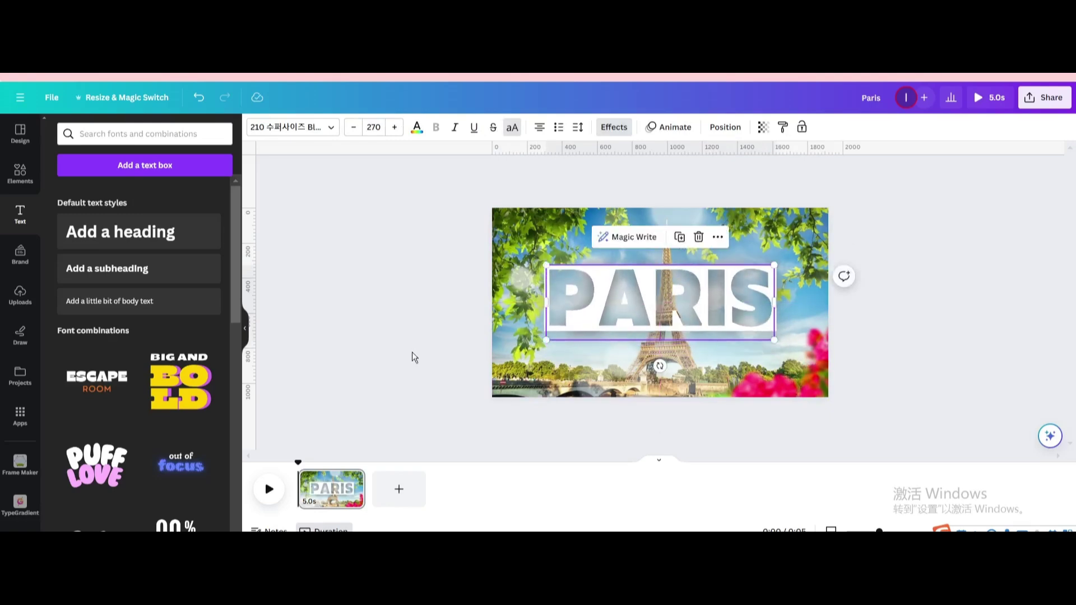
Extend the page to 10.0 seconds and duplicate it, making a 20.1-second video.
{"action": "left_click_drag", "start_coordinate": [365, 489], "coordinate": [426, 486]}
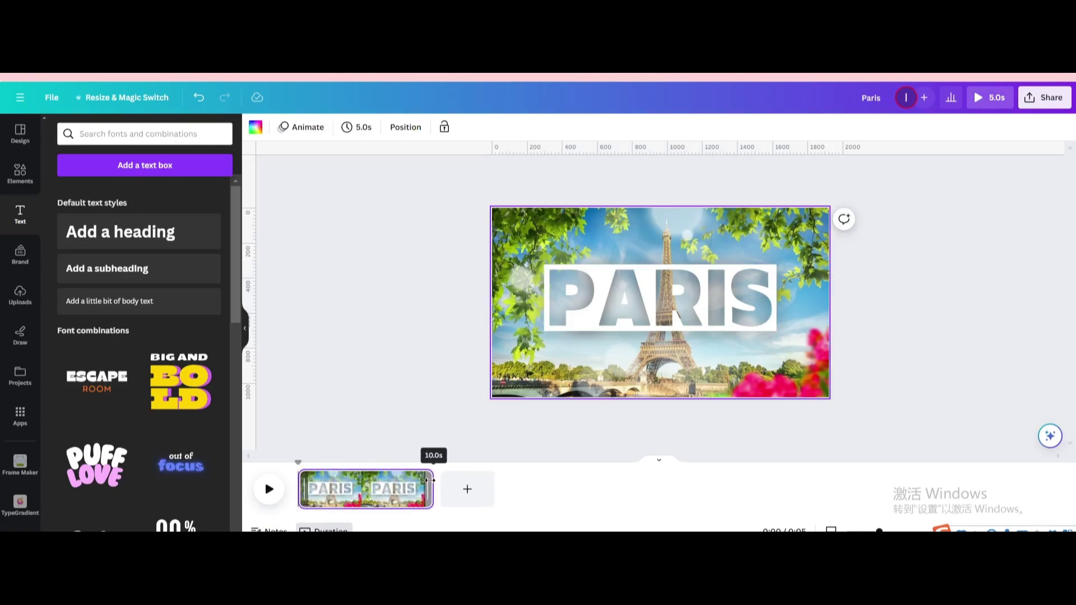
{"action": "left_click_drag", "start_coordinate": [432, 486], "coordinate": [434, 486]}
{"action": "right_click", "coordinate": [421, 488]}
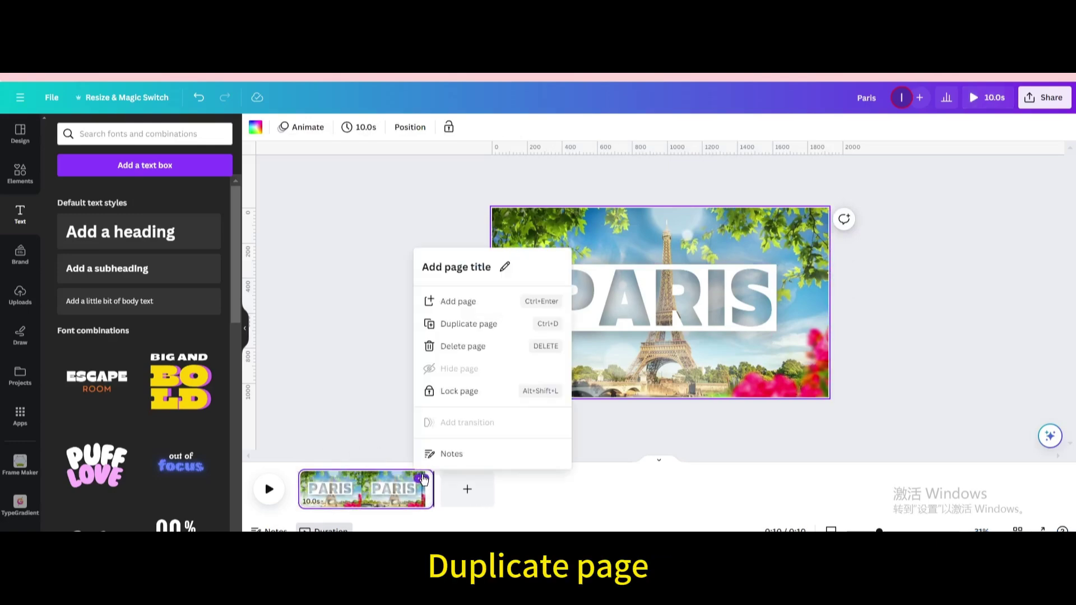
{"action": "left_click", "coordinate": [468, 324]}
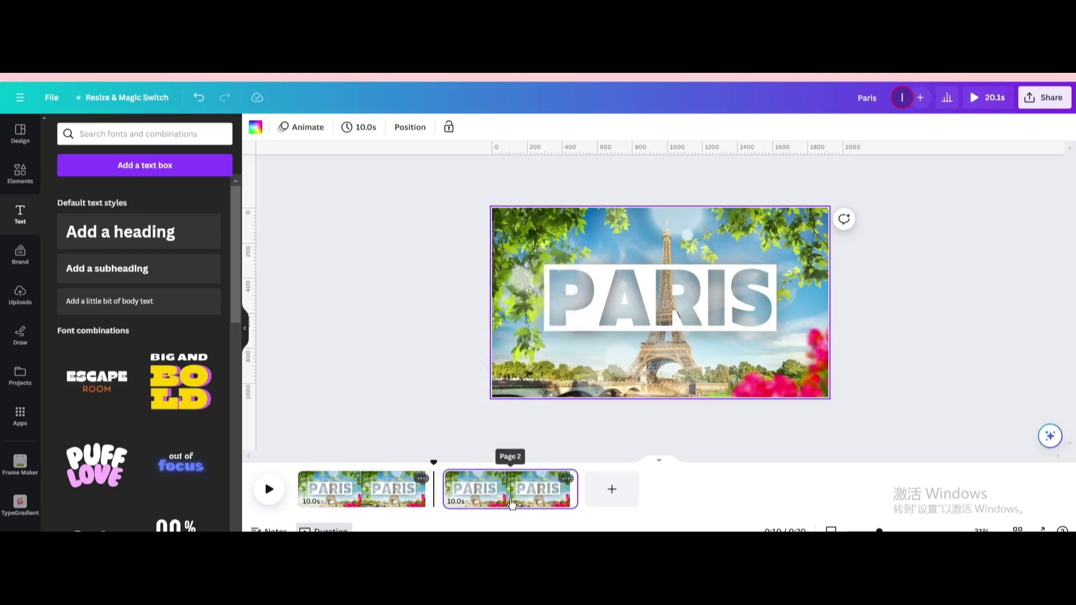
Enlarge the glitter overlay on the second page well past the page and recentre it.
{"action": "left_click", "coordinate": [712, 360]}
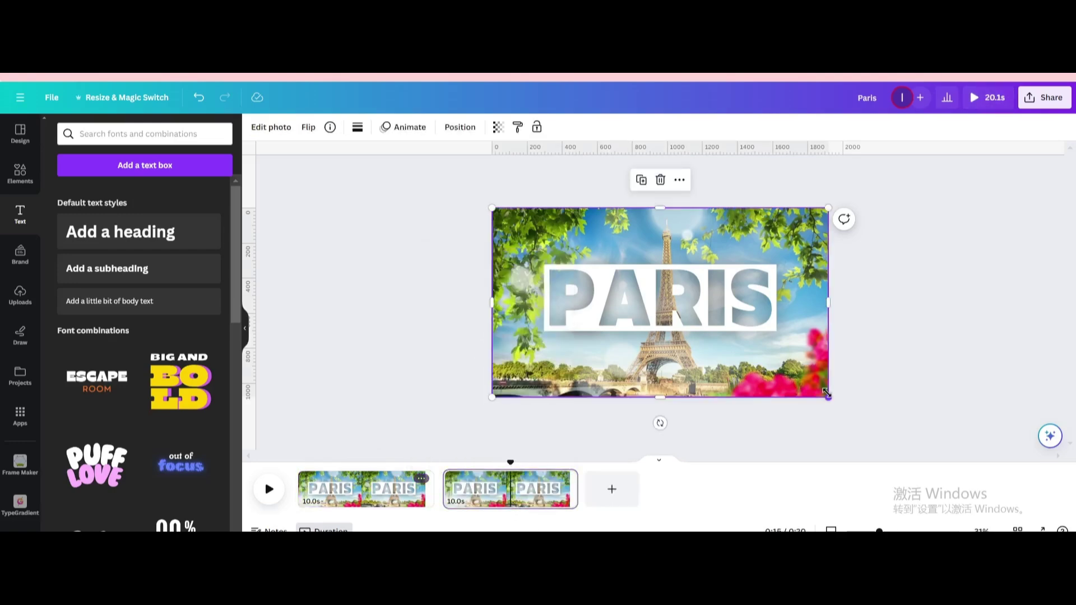
{"action": "left_click_drag", "start_coordinate": [827, 392], "coordinate": [974, 451]}
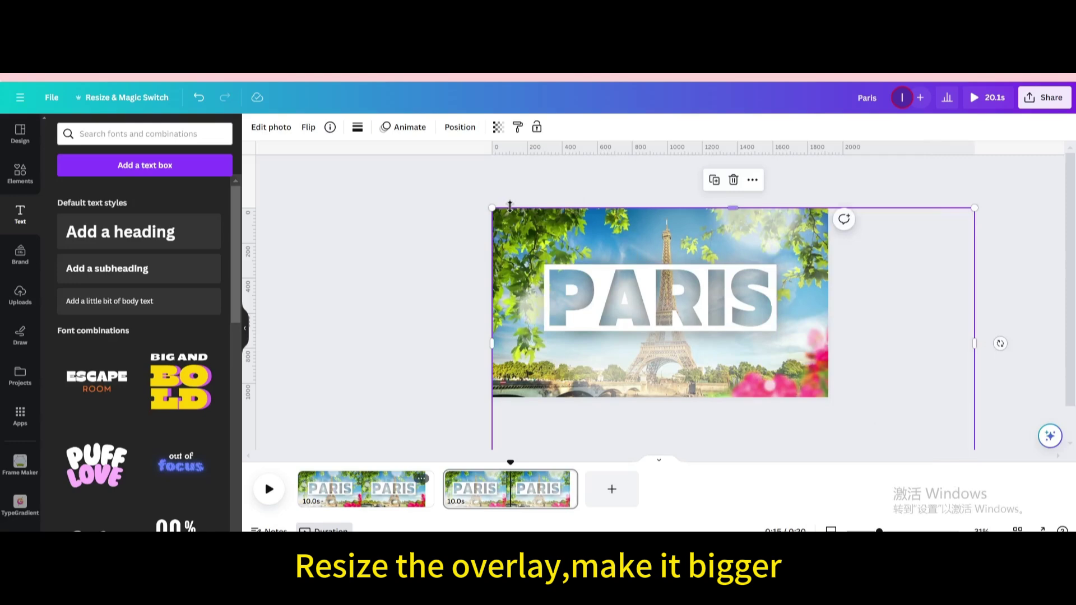
{"action": "left_click_drag", "start_coordinate": [493, 208], "coordinate": [346, 167]}
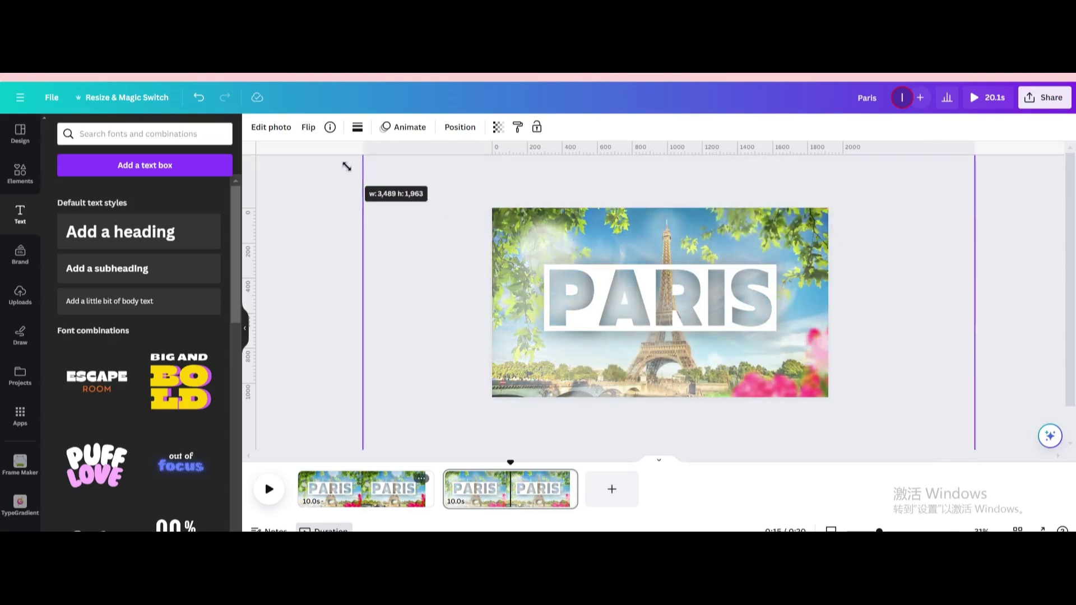
{"action": "left_click_drag", "start_coordinate": [646, 216], "coordinate": [655, 225]}
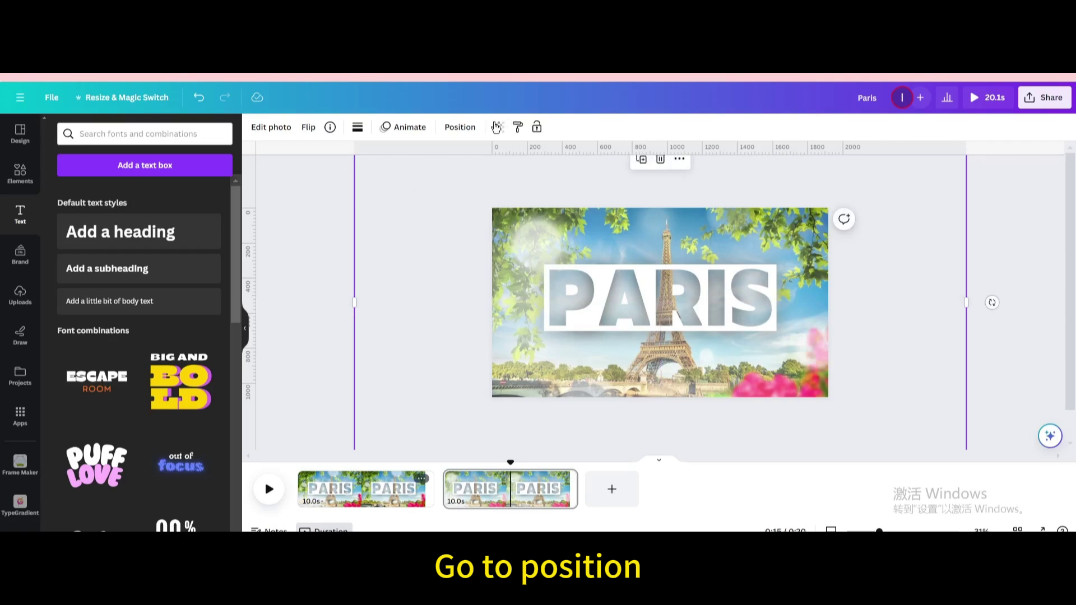
Select the Paris photo from the Layers list, enlarge it greatly and centre it.
{"action": "left_click", "coordinate": [463, 126]}
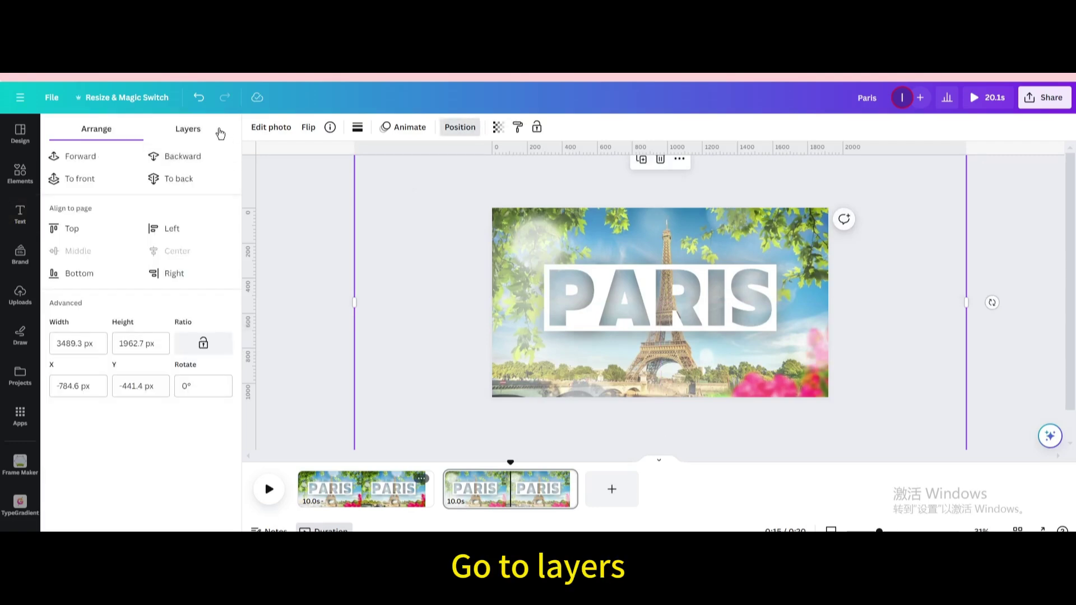
{"action": "left_click", "coordinate": [188, 129]}
{"action": "left_click", "coordinate": [168, 271]}
{"action": "scroll", "coordinate": [589, 295], "scroll_direction": "down", "scroll_amount": 1}
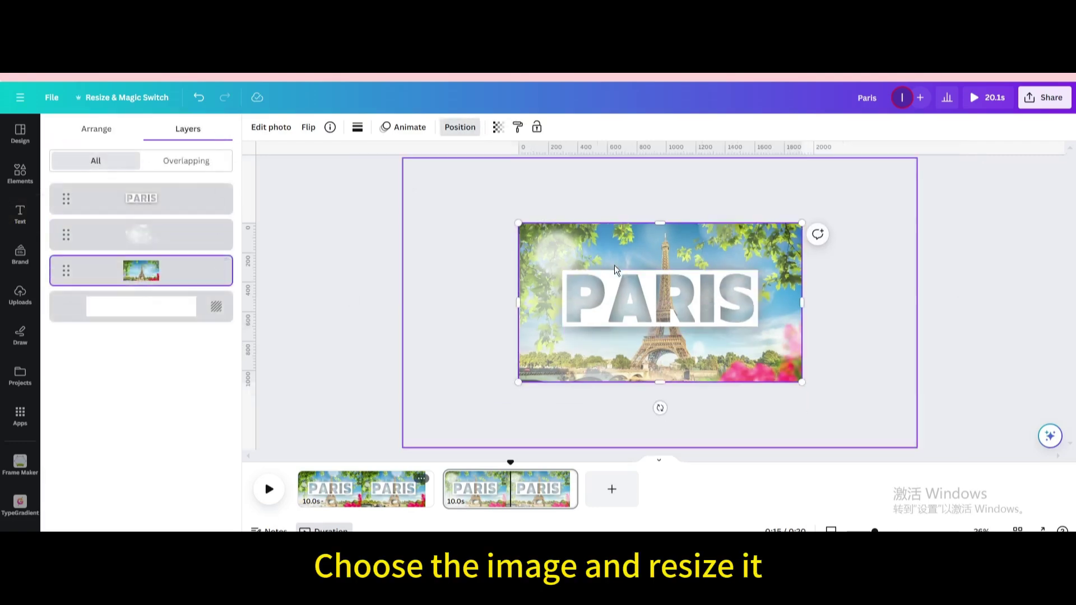
{"action": "left_click_drag", "start_coordinate": [519, 224], "coordinate": [379, 162]}
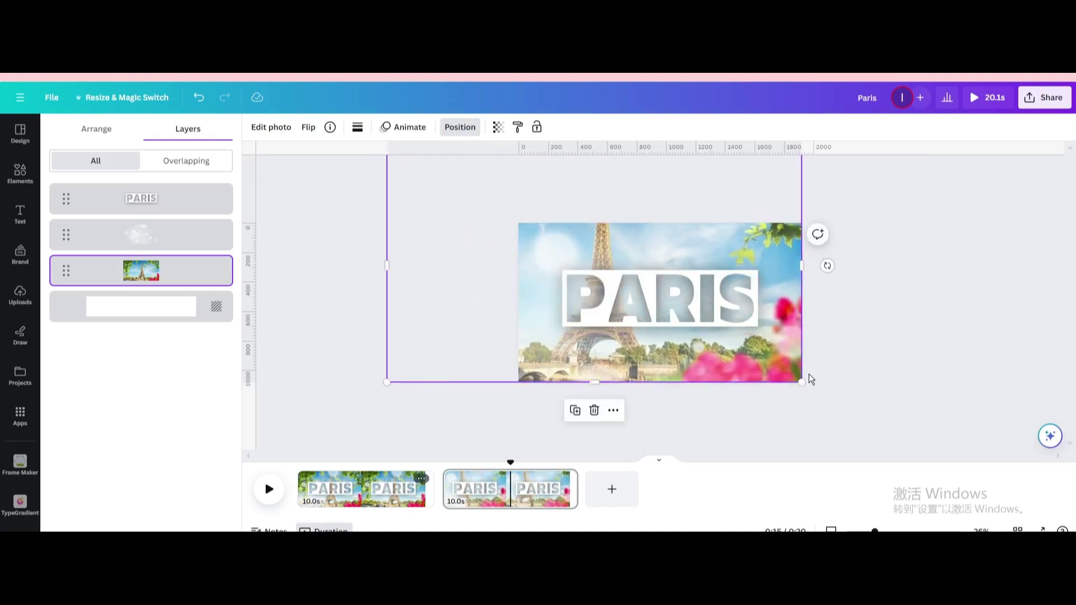
{"action": "left_click_drag", "start_coordinate": [801, 381], "coordinate": [936, 467]}
{"action": "mouse_move", "coordinate": [797, 337]}
{"action": "left_mouse_down"}
{"action": "mouse_move", "coordinate": [762, 327]}
{"action": "mouse_move", "coordinate": [780, 326]}
{"action": "left_mouse_up"}
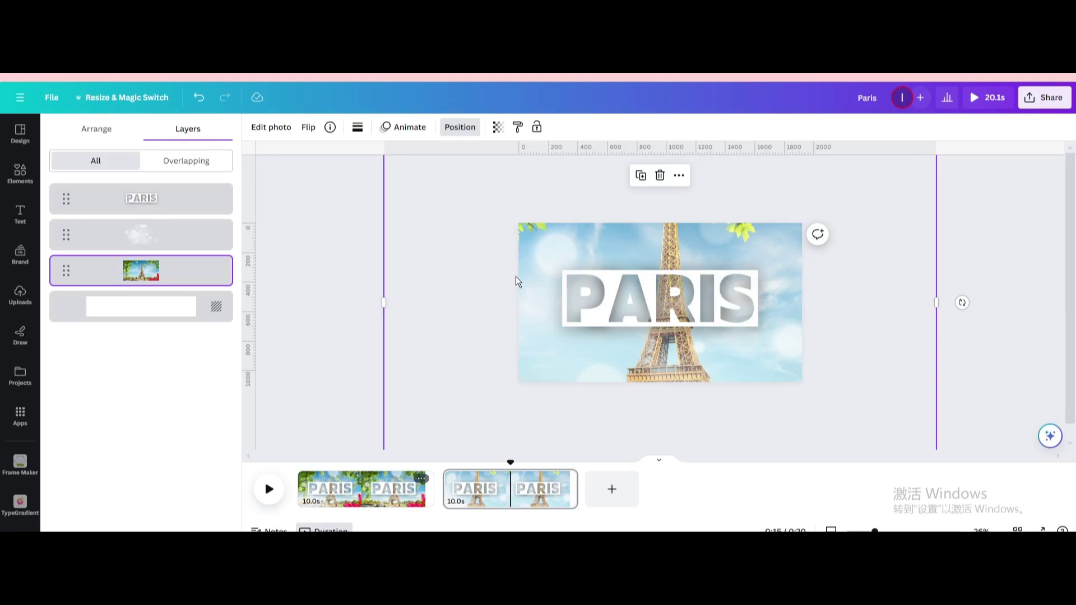
Blow PARIS up far past the page edges and move this page first in the timeline.
{"action": "left_click", "coordinate": [669, 283]}
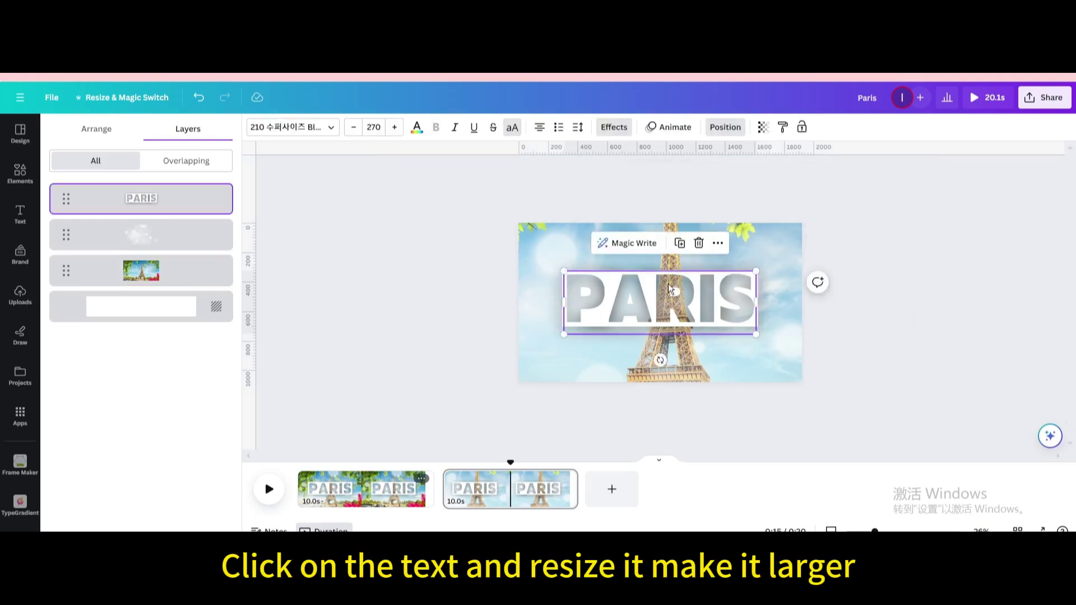
{"action": "scroll", "coordinate": [668, 284], "scroll_direction": "down", "scroll_amount": 3}
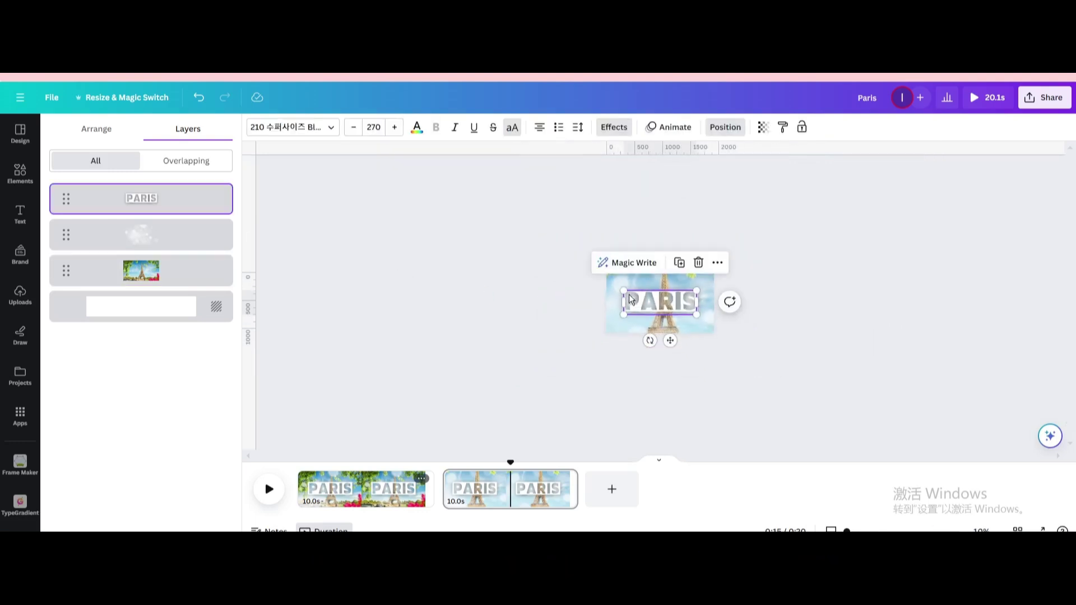
{"action": "left_click_drag", "start_coordinate": [624, 290], "coordinate": [135, 181]}
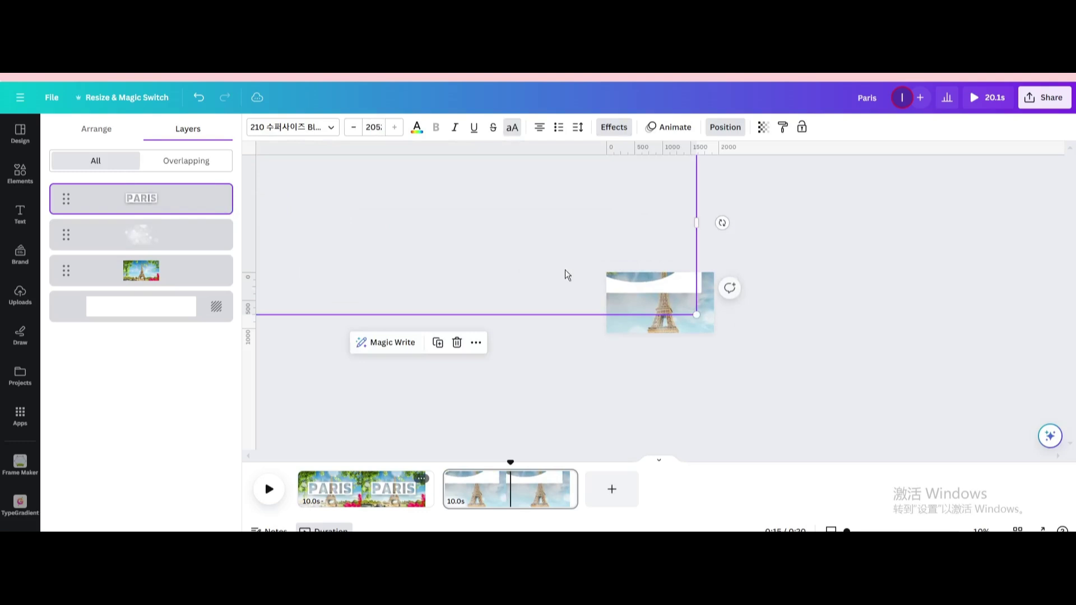
{"action": "left_click_drag", "start_coordinate": [696, 318], "coordinate": [985, 412]}
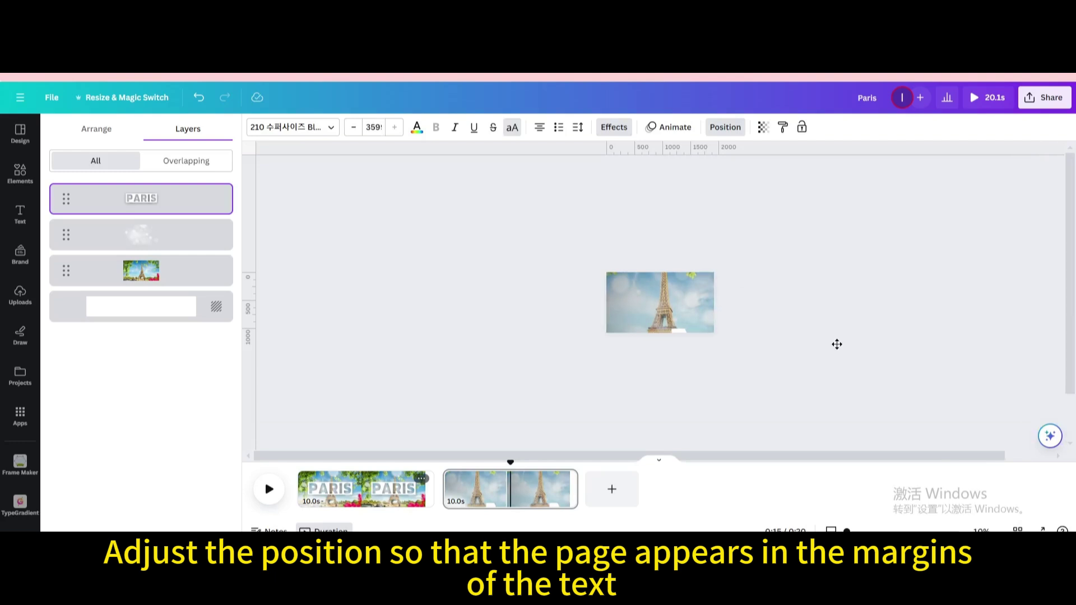
{"action": "left_click_drag", "start_coordinate": [830, 348], "coordinate": [829, 350]}
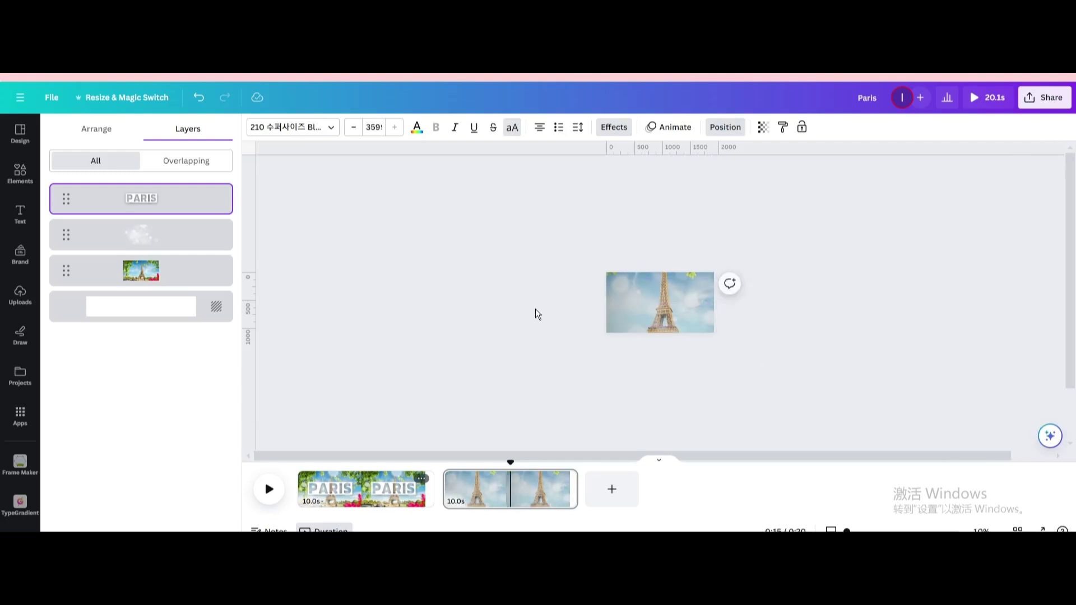
{"action": "left_click_drag", "start_coordinate": [516, 494], "coordinate": [342, 487]}
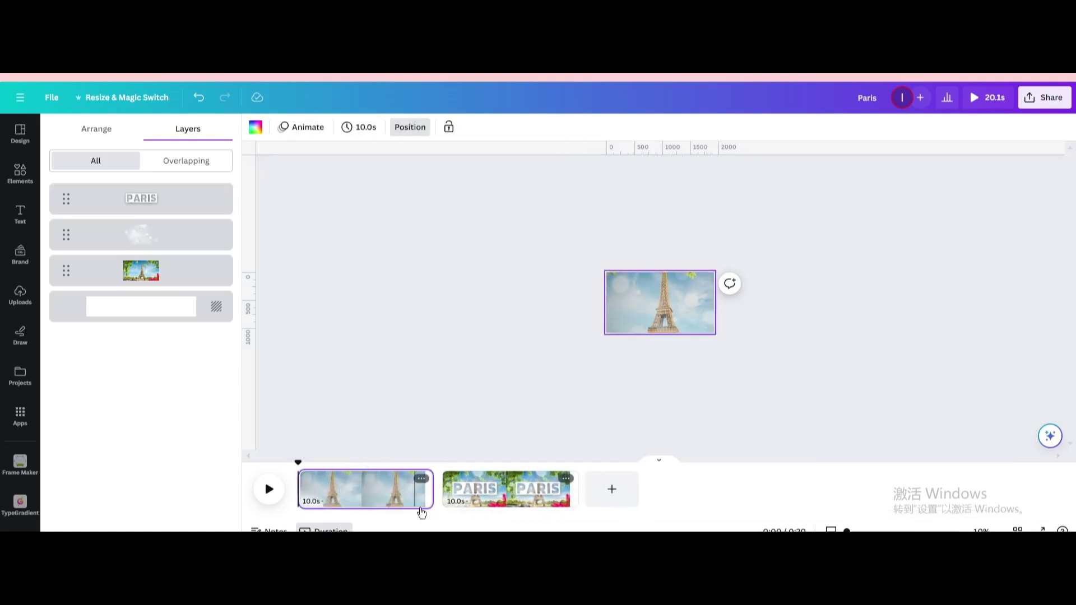
Join the pages with a 5-second Match & Move transition and play the preview.
{"action": "mouse_move", "coordinate": [438, 493]}
{"action": "left_click", "coordinate": [442, 502]}
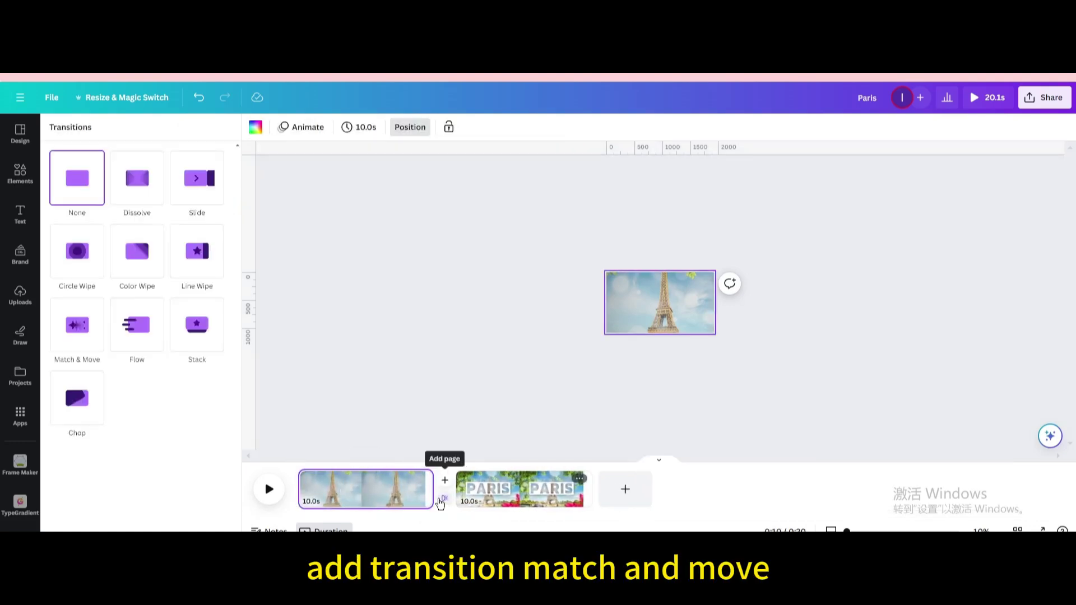
{"action": "left_click", "coordinate": [76, 325]}
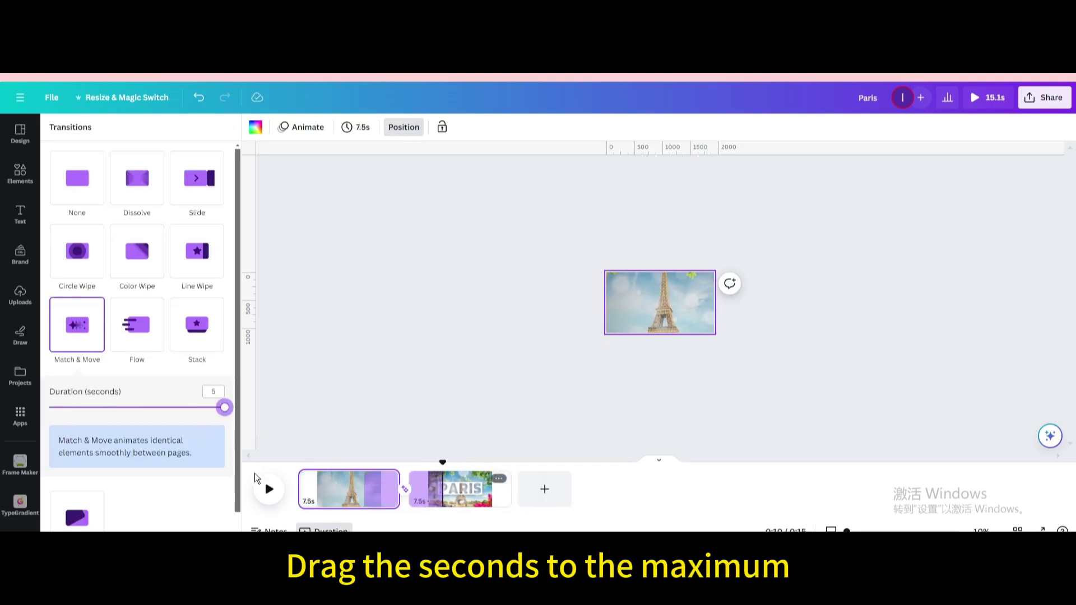
{"action": "left_click_drag", "start_coordinate": [442, 483], "coordinate": [357, 483]}
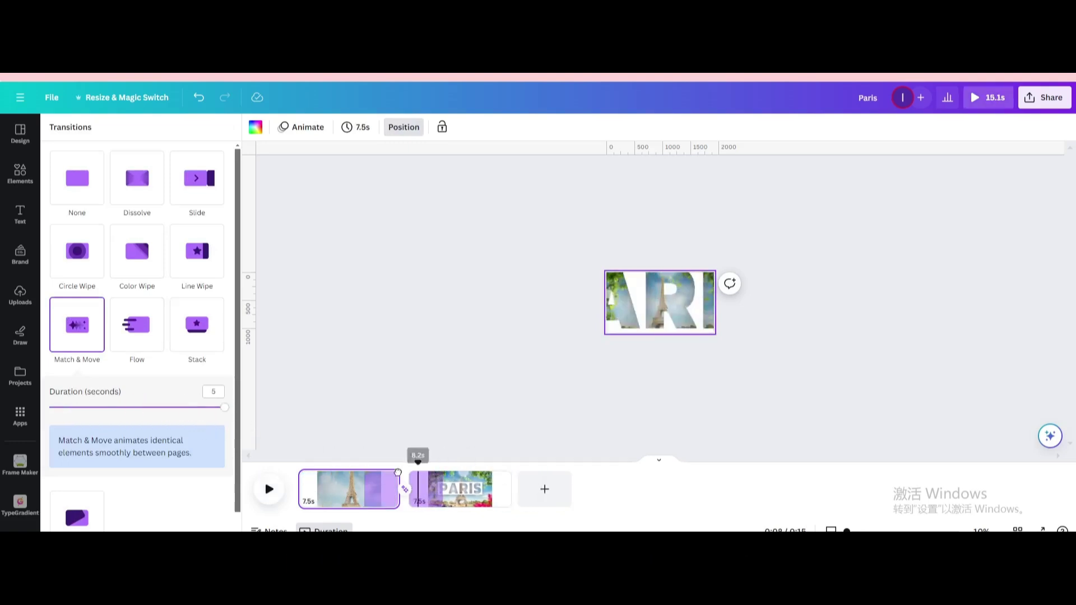
{"action": "left_click", "coordinate": [269, 489]}
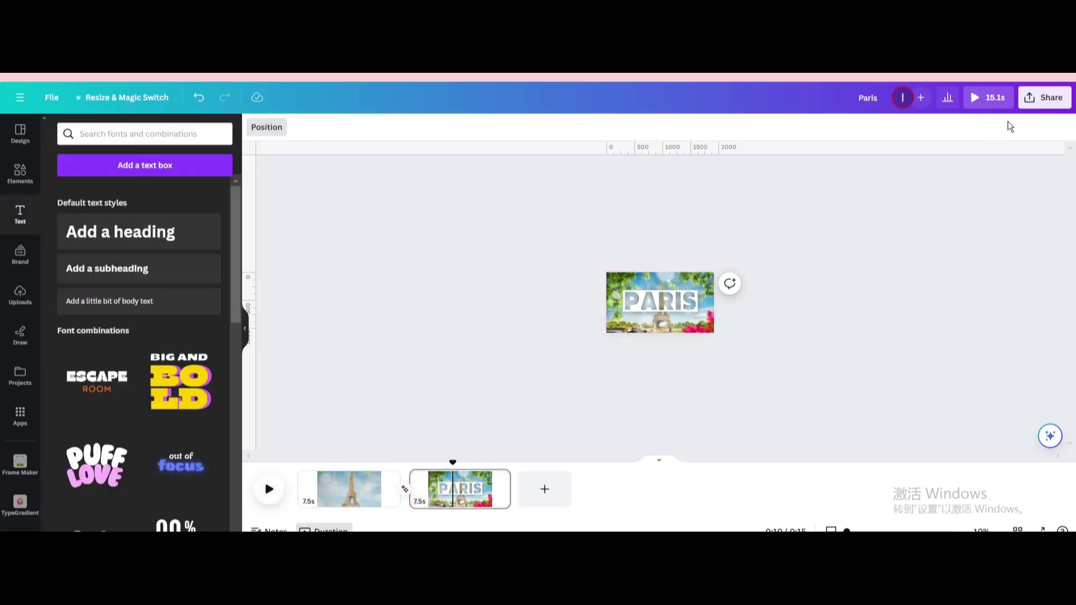
Export the design as MP4 and drag the downloaded Paris.mp4 into Uploads.
{"action": "left_click", "coordinate": [1043, 98]}
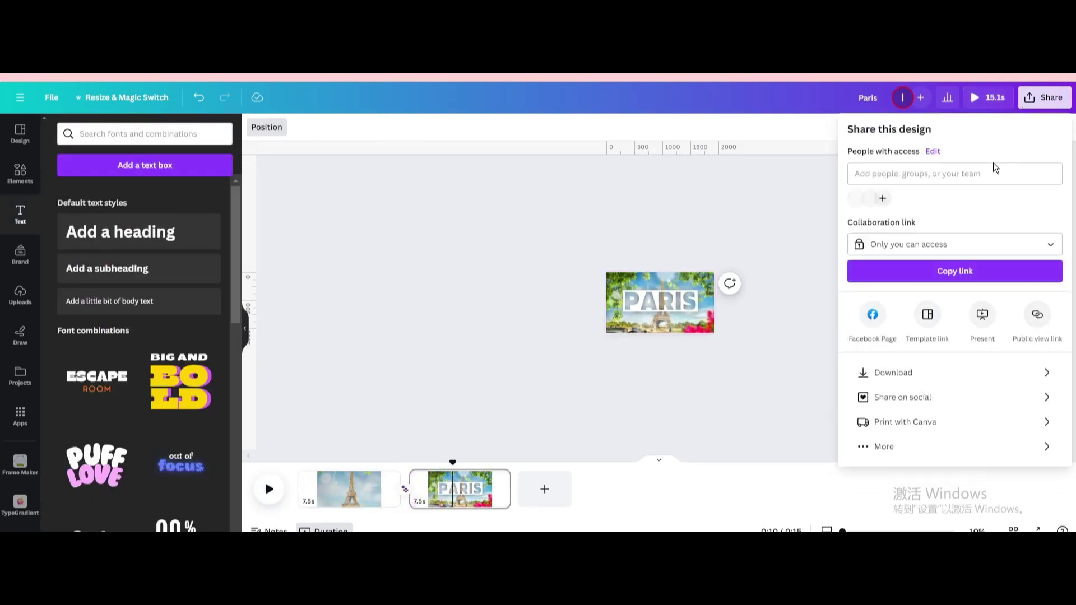
{"action": "left_click", "coordinate": [893, 373]}
{"action": "left_click", "coordinate": [921, 362]}
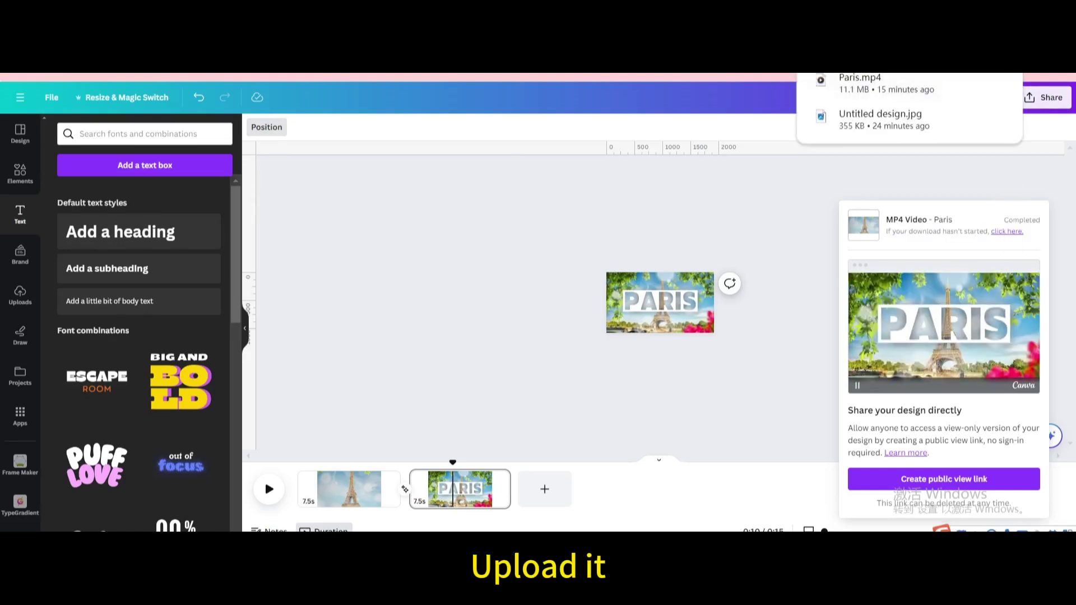
{"action": "left_click_drag", "start_coordinate": [859, 82], "coordinate": [160, 256]}
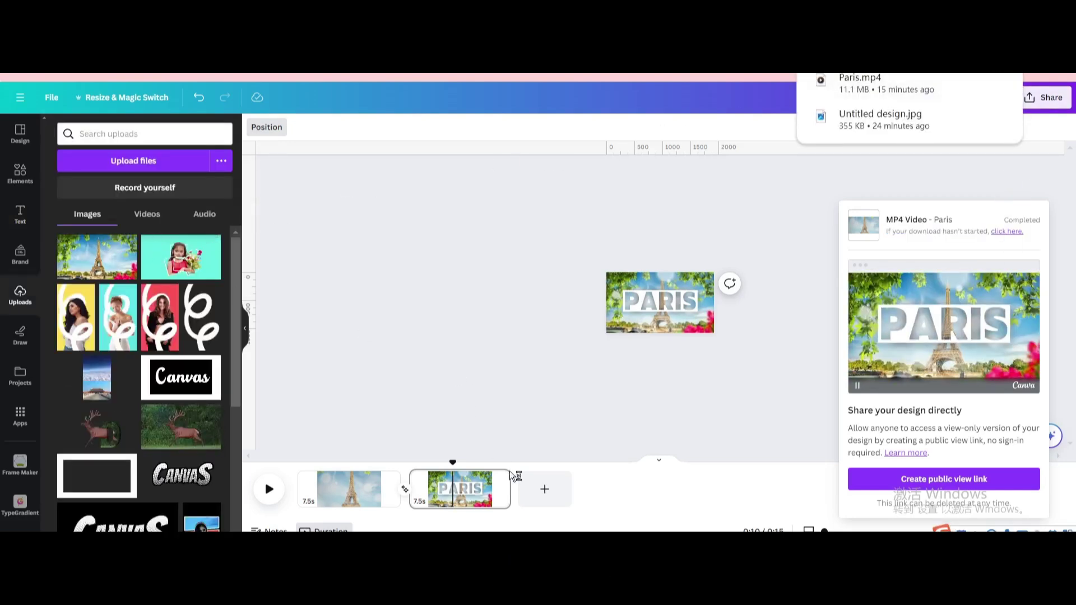
Delete both the PARIS page and the Eiffel page from the timeline.
{"action": "right_click", "coordinate": [460, 489]}
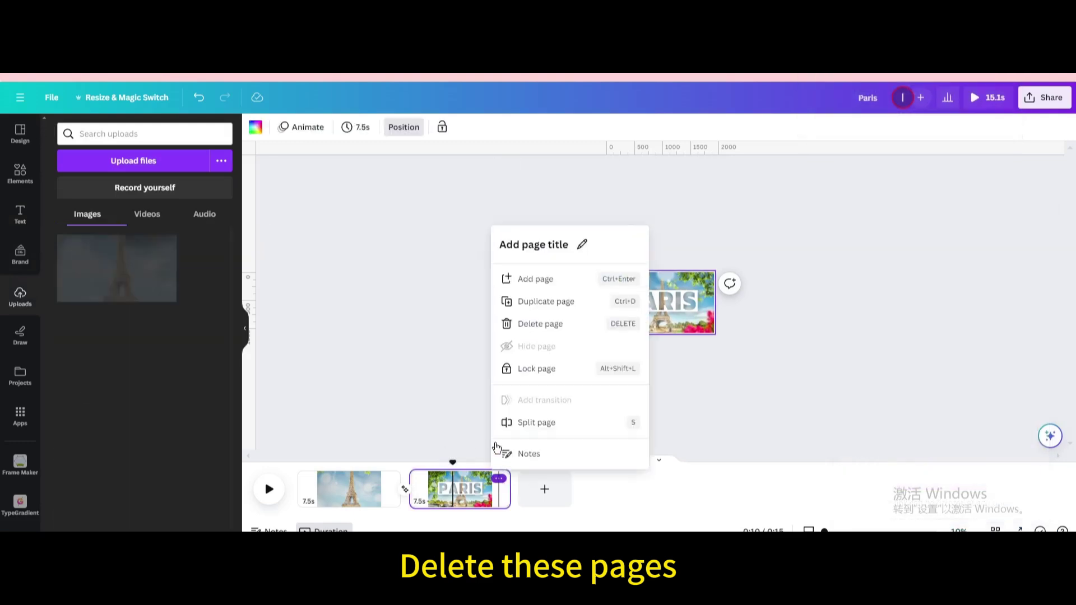
{"action": "left_click", "coordinate": [537, 324]}
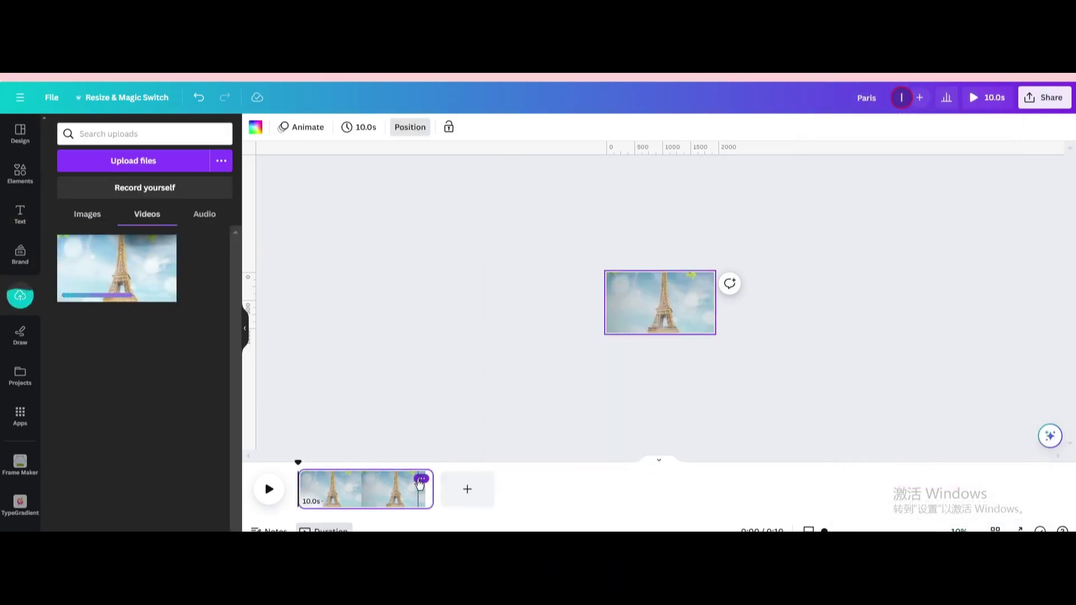
{"action": "left_click", "coordinate": [420, 481]}
{"action": "left_click", "coordinate": [455, 345]}
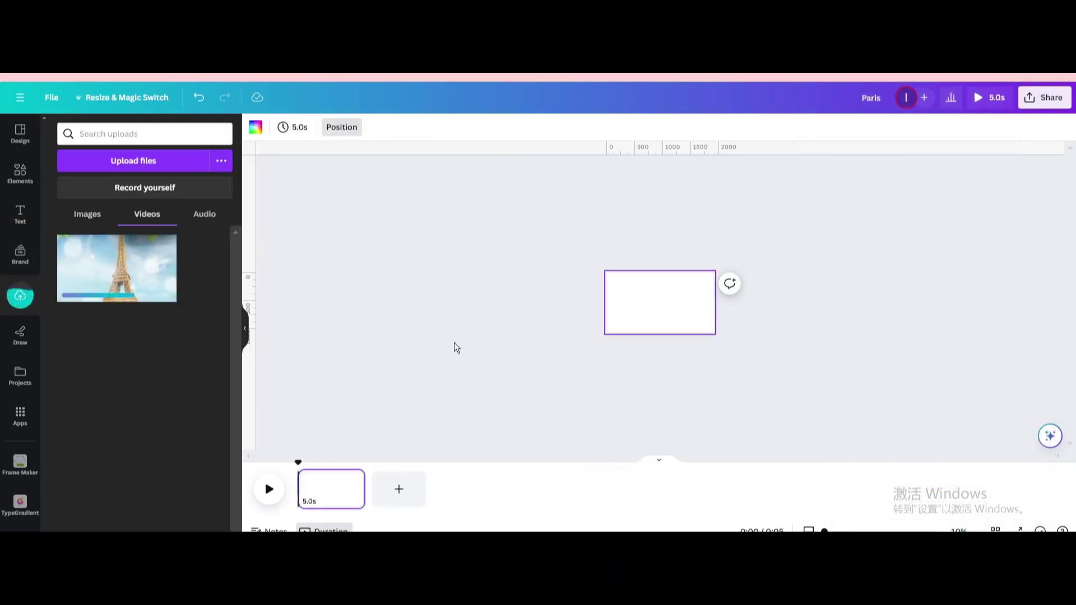
{"action": "scroll", "coordinate": [575, 313], "scroll_direction": "up", "scroll_amount": 5}
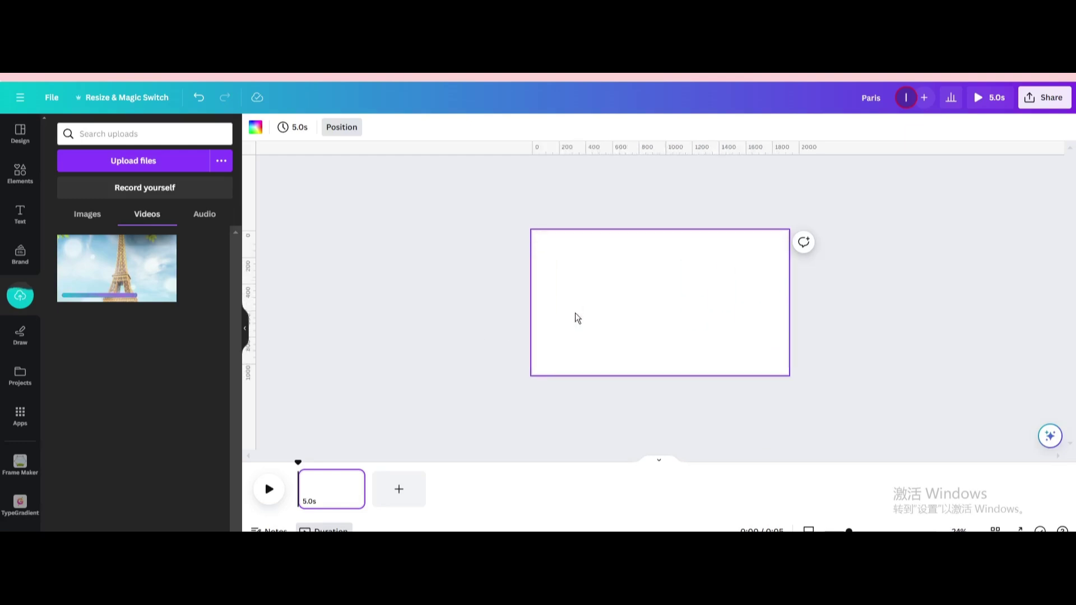
{"action": "scroll", "coordinate": [574, 317], "scroll_direction": "up", "scroll_amount": 1}
Place the uploaded Paris video and set it as the page background.
{"action": "left_click", "coordinate": [133, 281]}
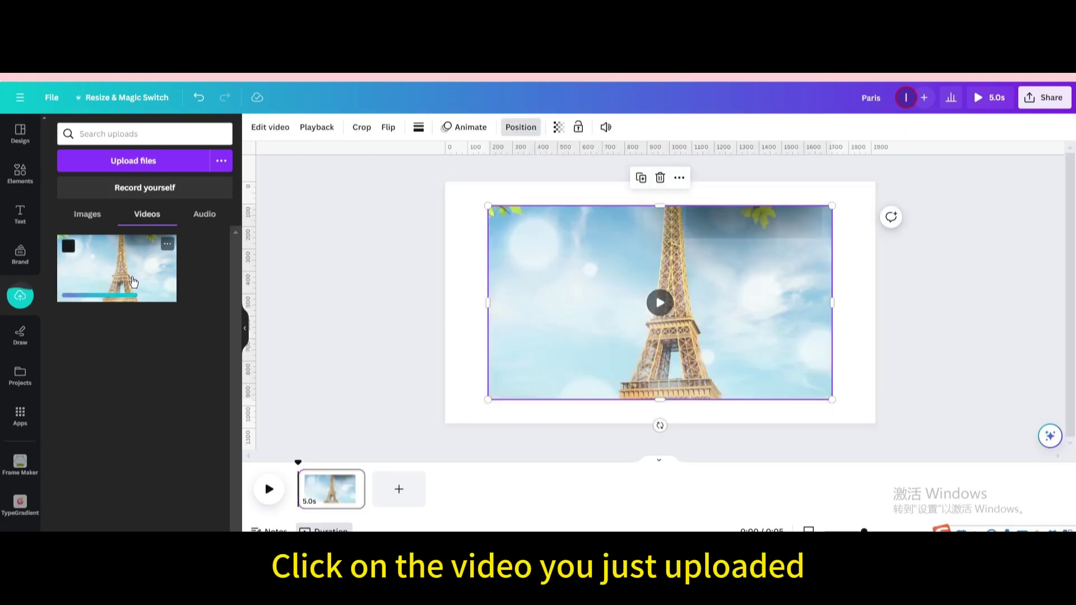
{"action": "right_click", "coordinate": [561, 298]}
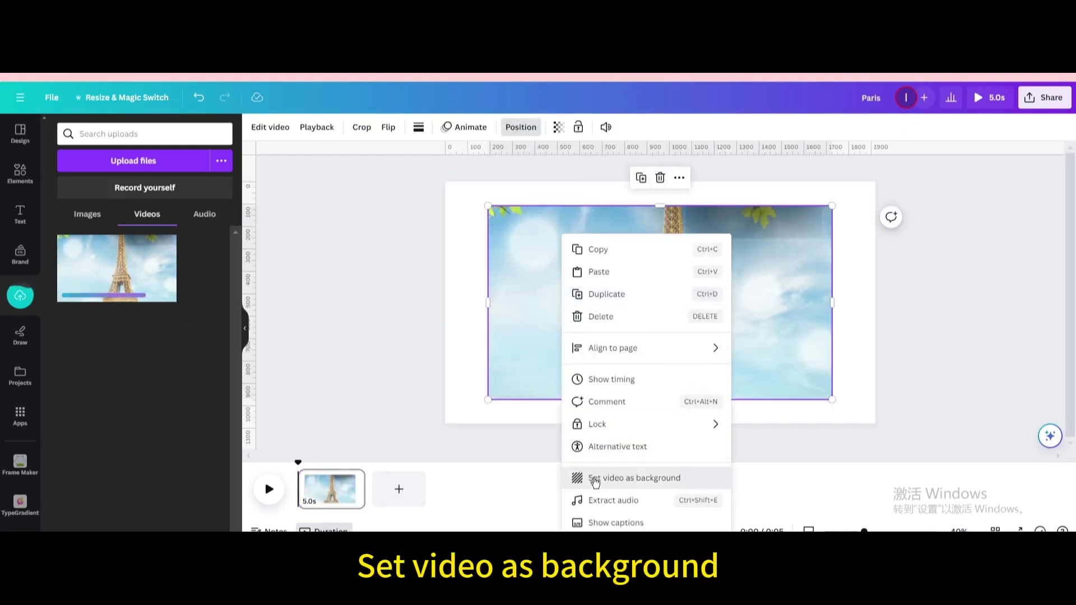
{"action": "left_click", "coordinate": [614, 478]}
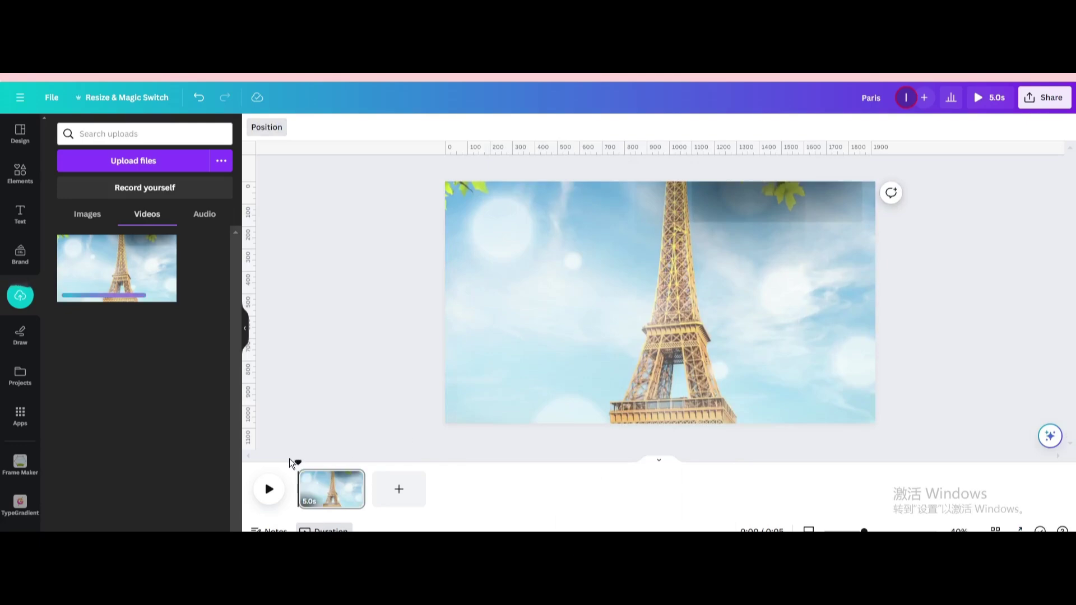
Play the Paris video and split it at the two cut points with S.
{"action": "left_click", "coordinate": [270, 490]}
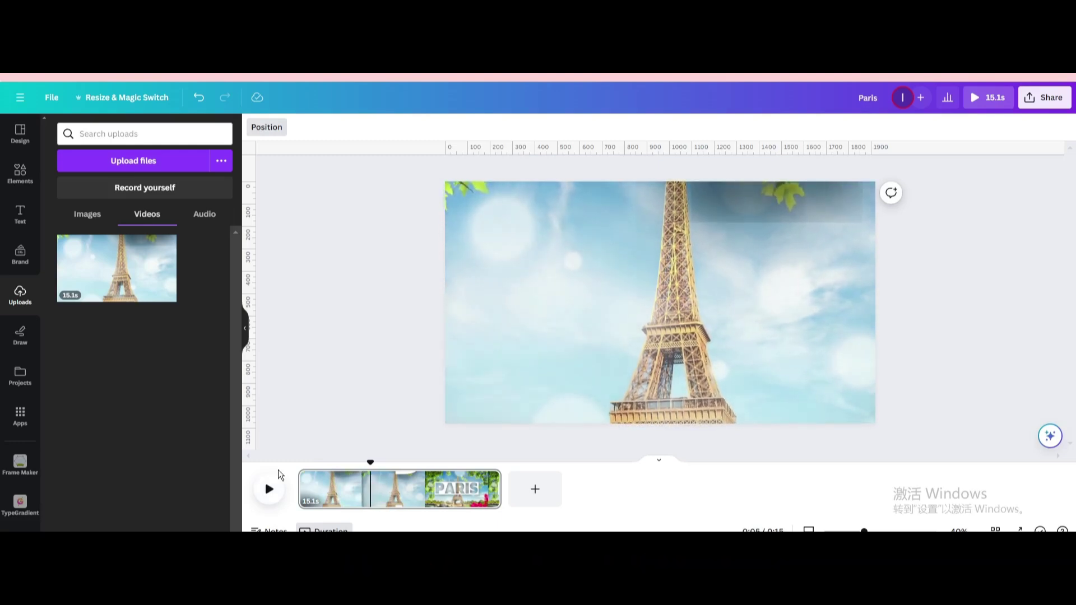
{"action": "key", "text": "s"}
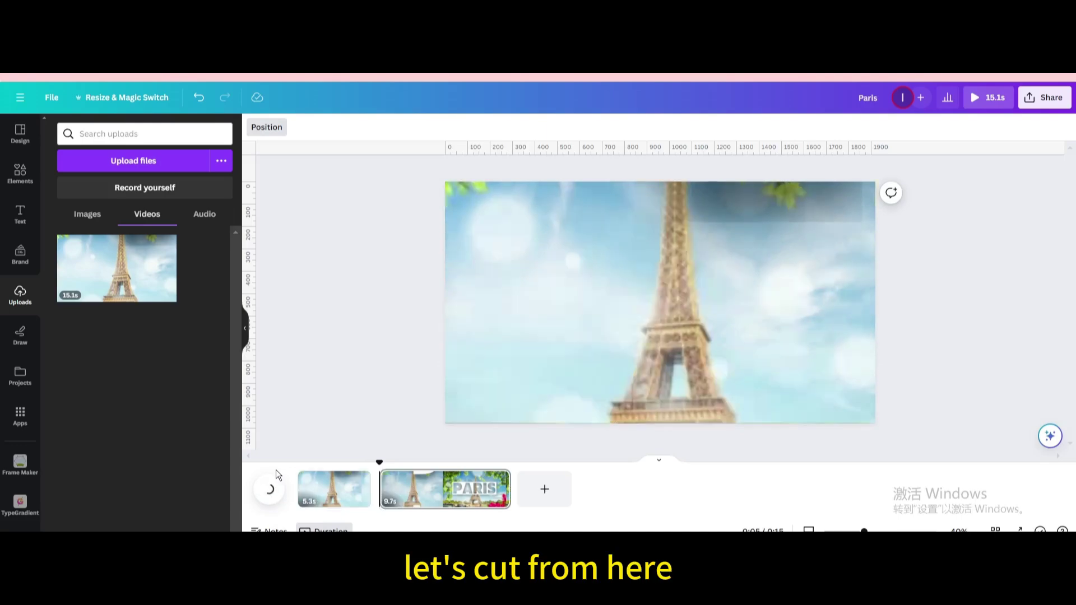
{"action": "left_click", "coordinate": [270, 490]}
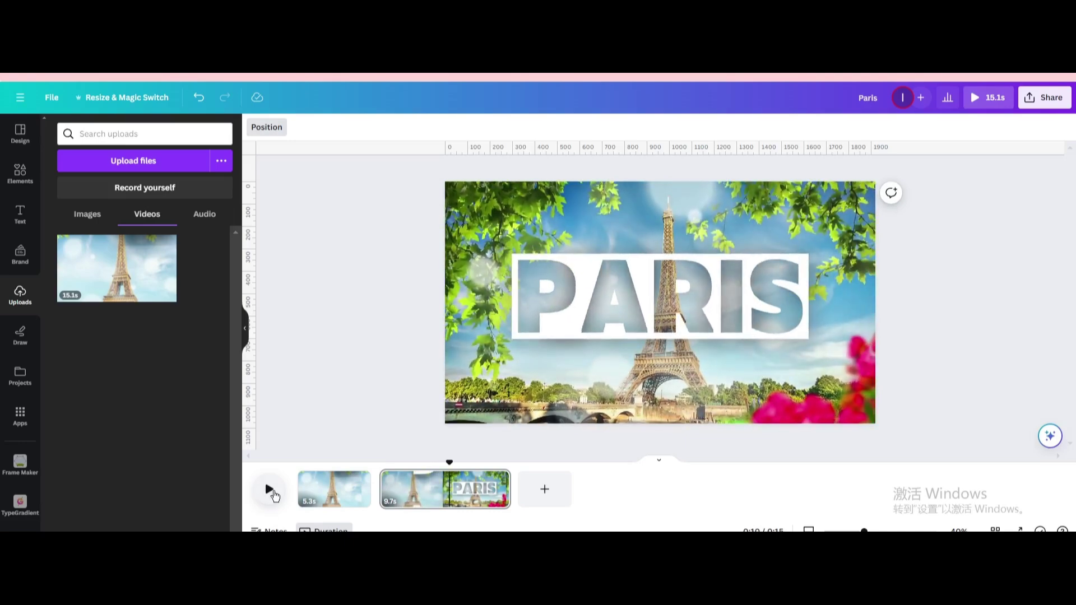
{"action": "left_click", "coordinate": [271, 492]}
{"action": "left_click", "coordinate": [271, 491]}
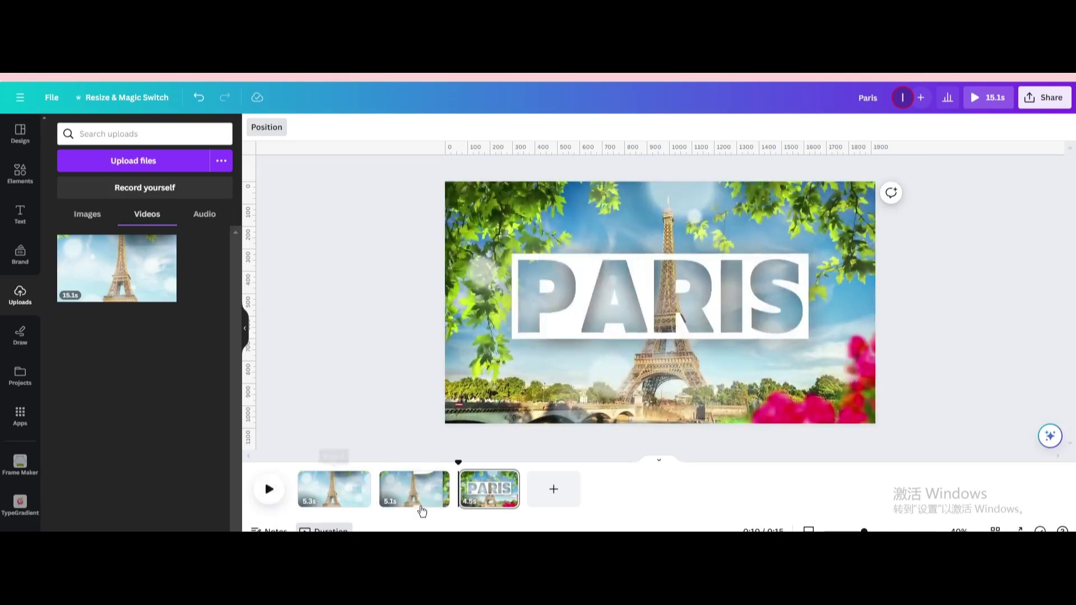
Delete the opening clip and the final PARIS clip, leaving the 5.1-second Eiffel Tower page.
{"action": "right_click", "coordinate": [334, 490]}
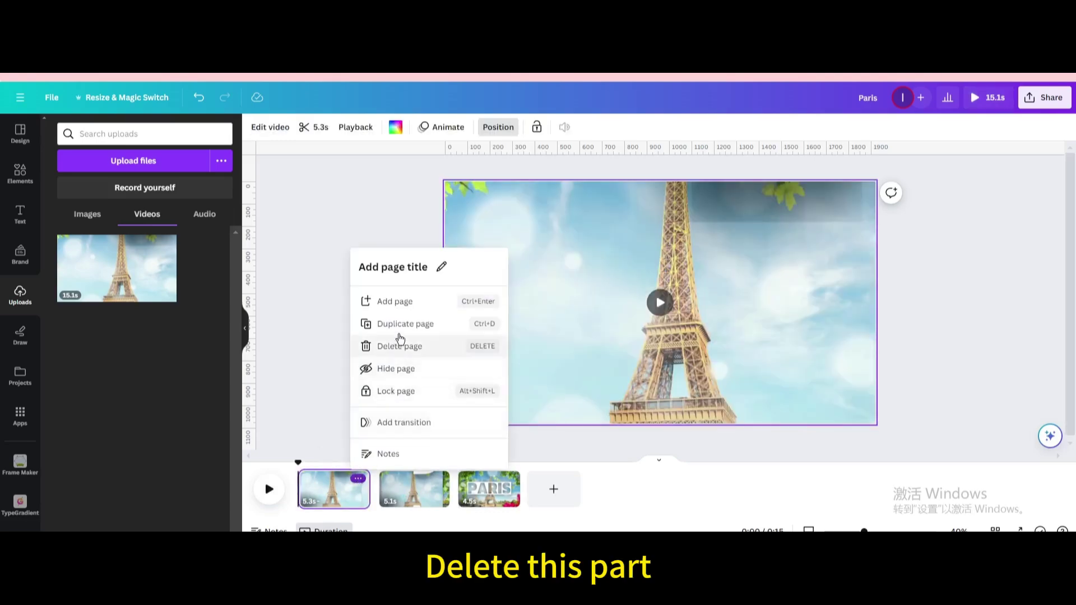
{"action": "left_click", "coordinate": [397, 346]}
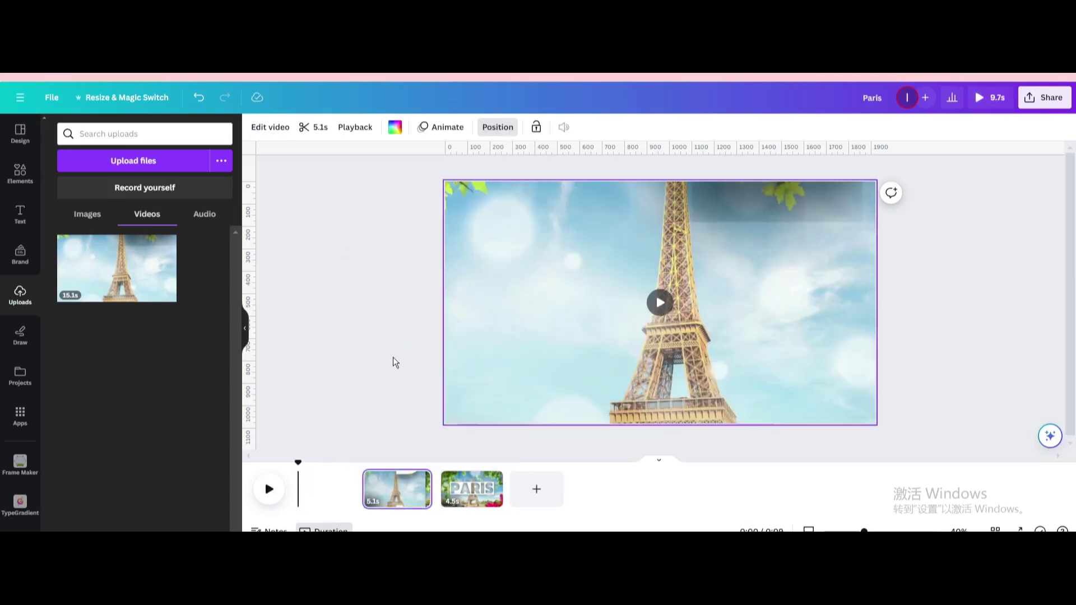
{"action": "right_click", "coordinate": [430, 489]}
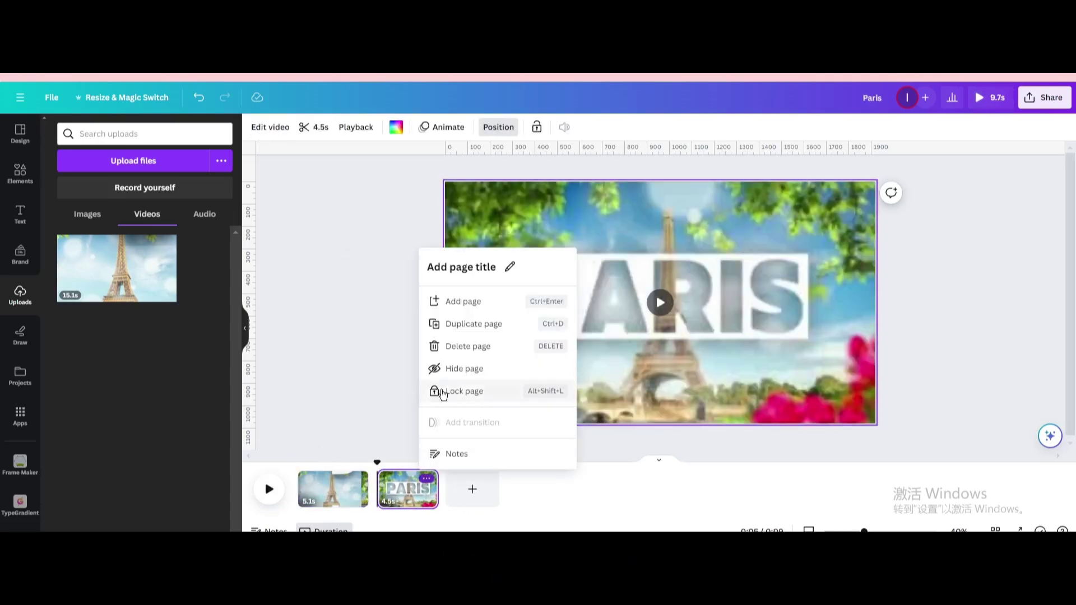
{"action": "left_click", "coordinate": [447, 346]}
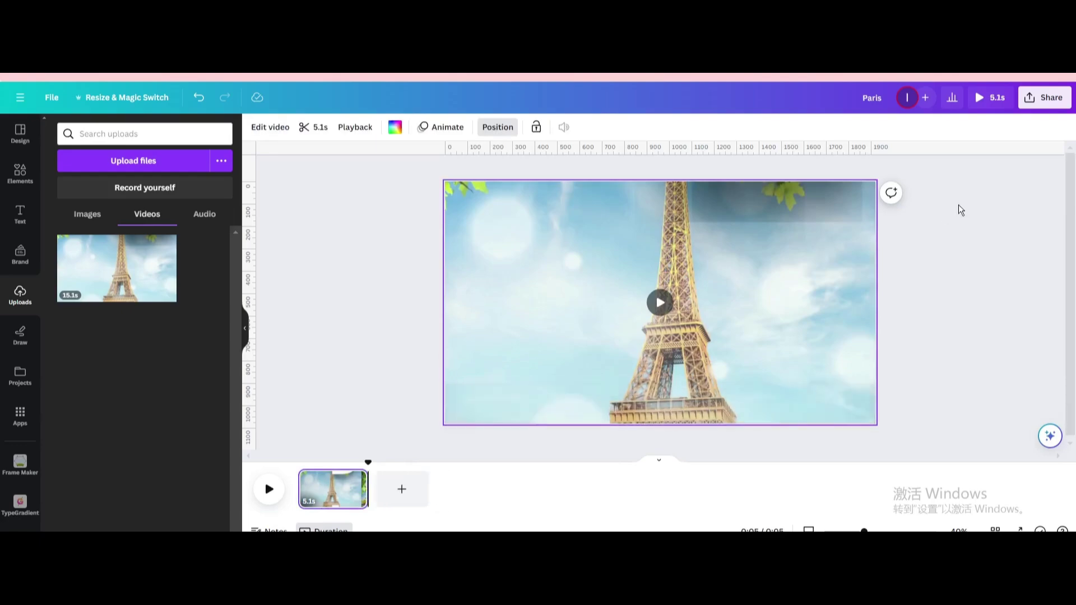
{"action": "left_click", "coordinate": [990, 98]}
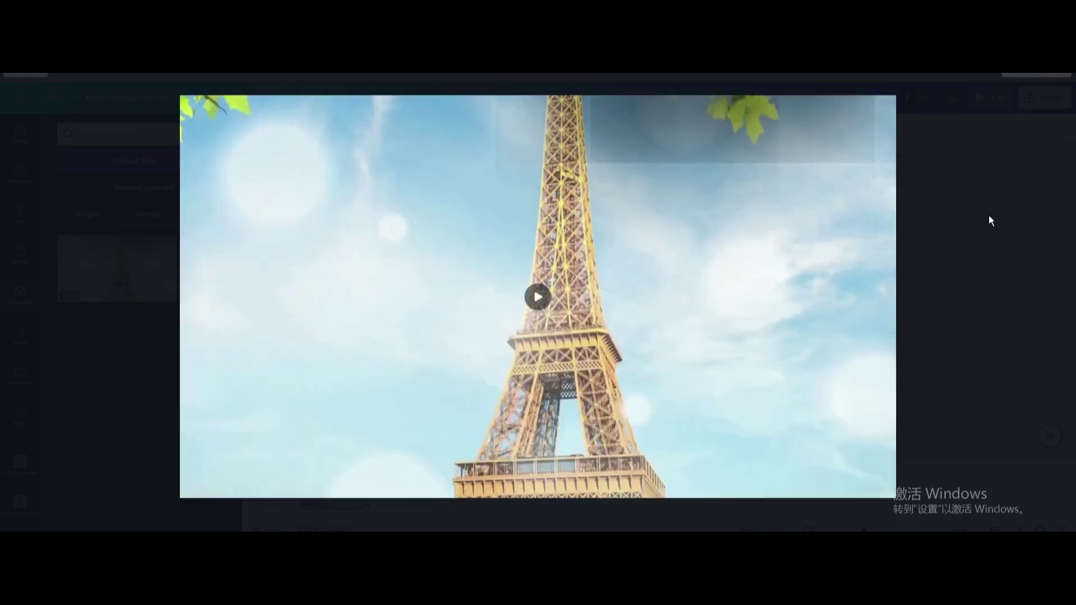
{"action": "key", "text": "Escape"}
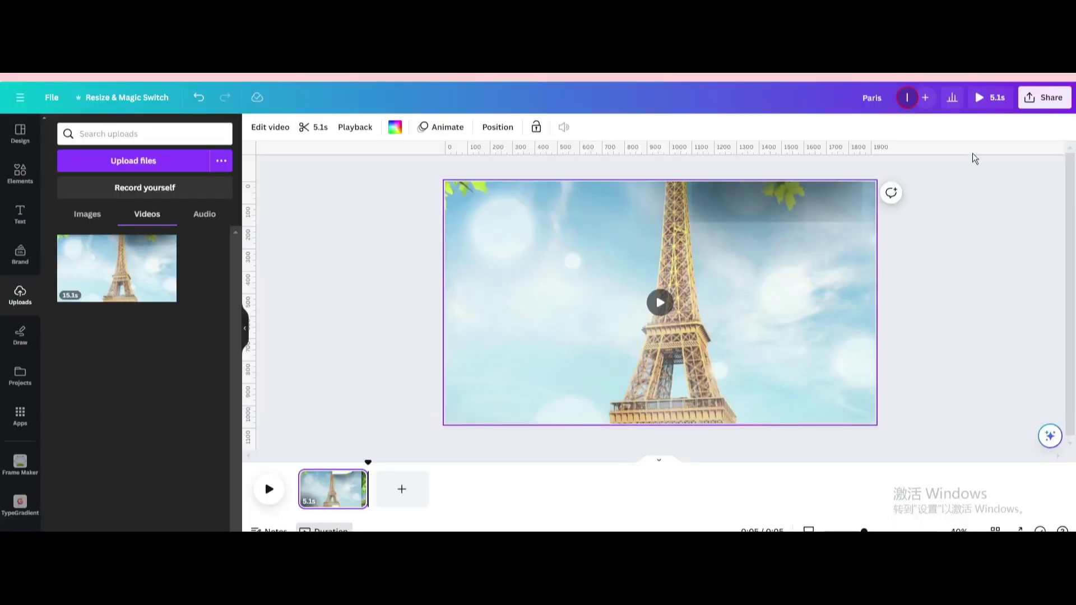
Download the 5.1-second Eiffel Tower video from Share as a 1080p MP4.
{"action": "left_click", "coordinate": [1042, 98]}
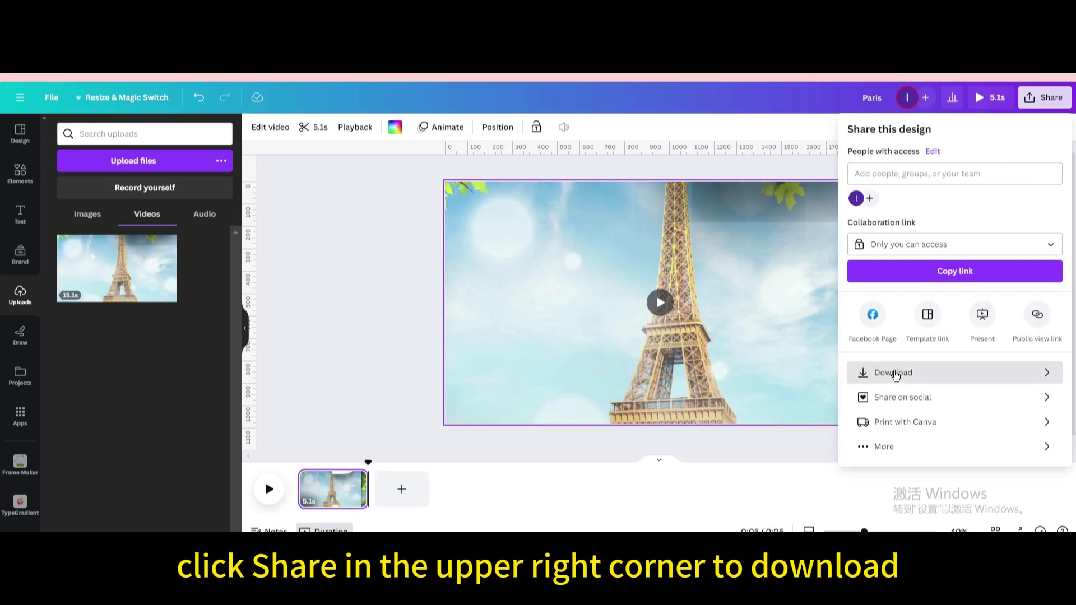
{"action": "left_click", "coordinate": [896, 371]}
{"action": "left_click", "coordinate": [925, 296]}
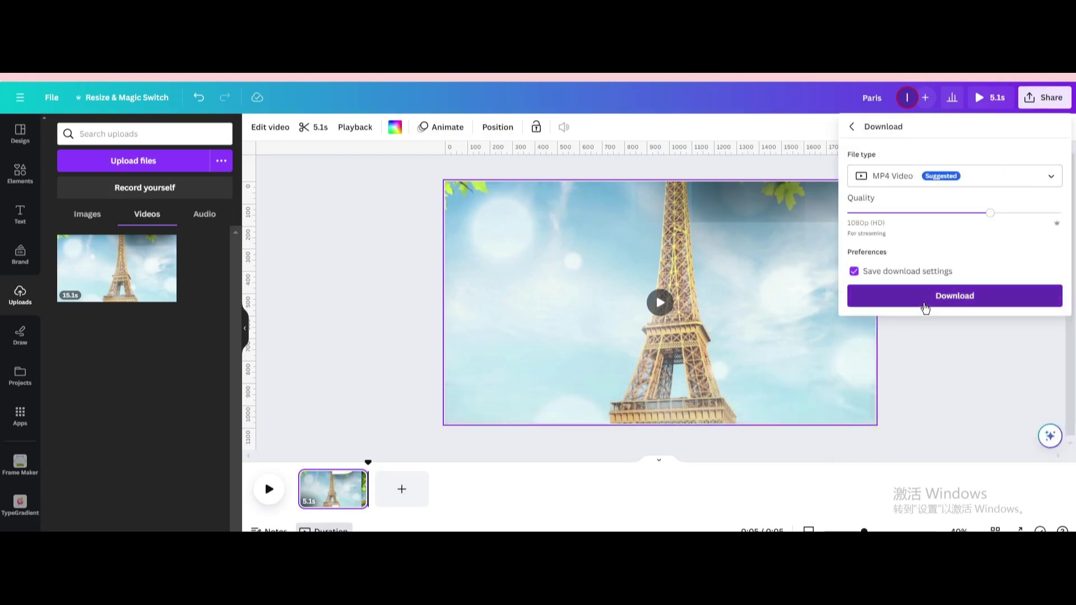